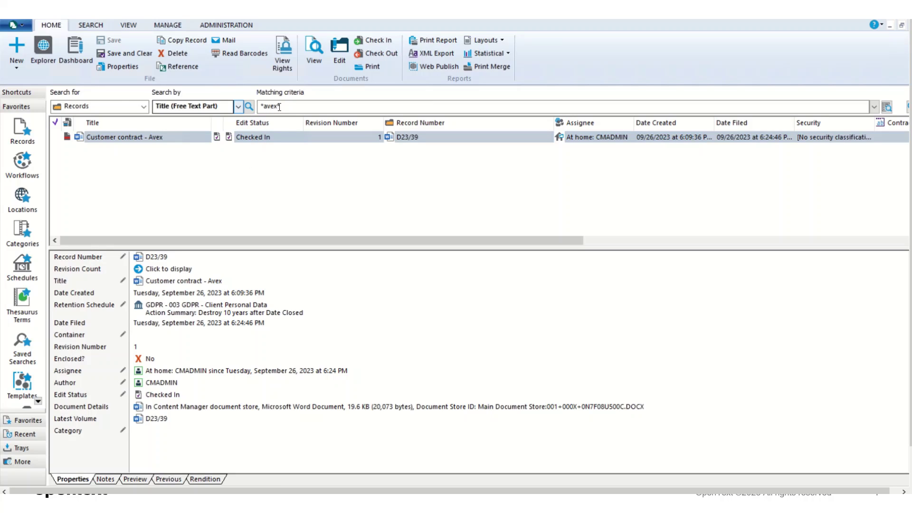
# Step: Search the records for titles matching *avex* and preview the Customer contract - Avex document through to its term clause
pyautogui.click(249, 106)
pyautogui.click(144, 479)
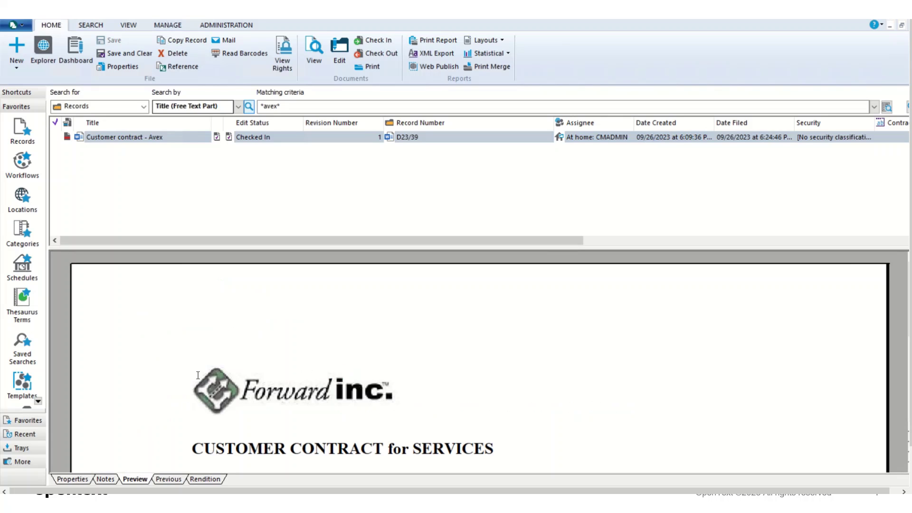
pyautogui.scroll(-5, 239, 350)
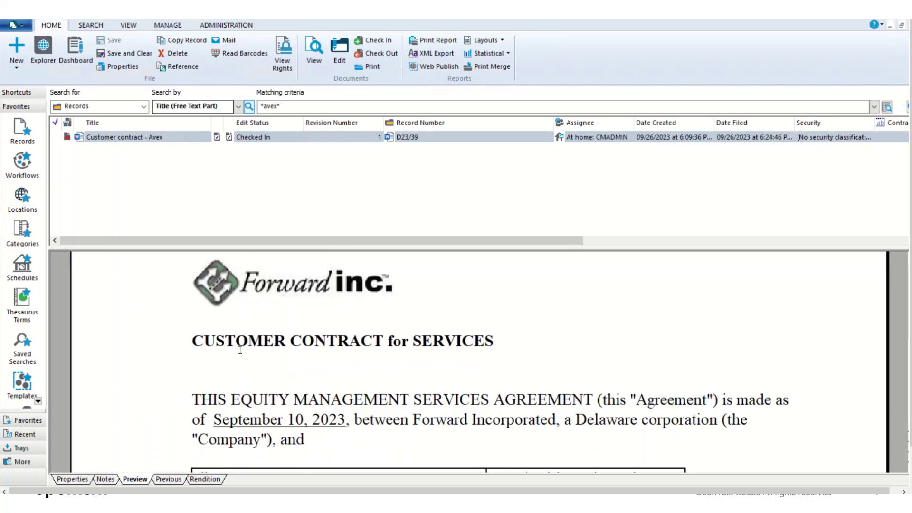
pyautogui.scroll(-6, 240, 350)
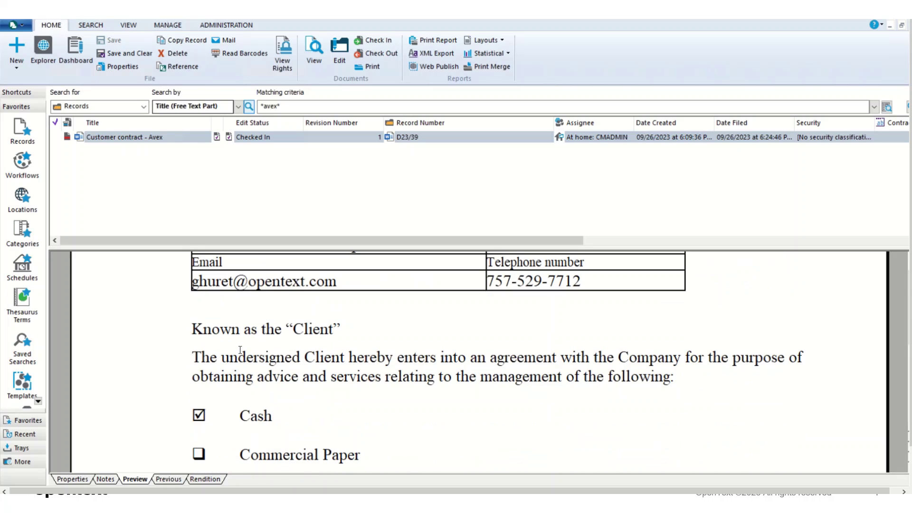
pyautogui.scroll(-2, 239, 350)
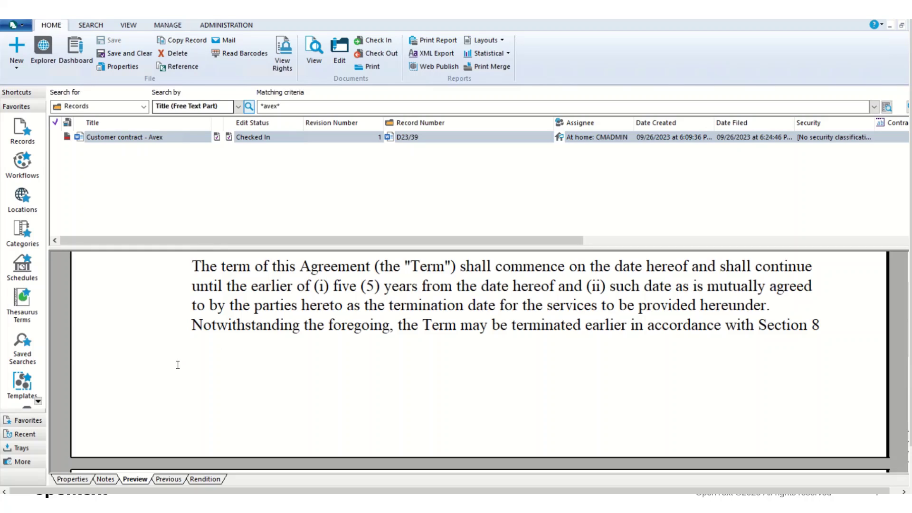
# Step: Show the renditions of the Customer contract - Avex record and create a new redaction for it
pyautogui.click(196, 481)
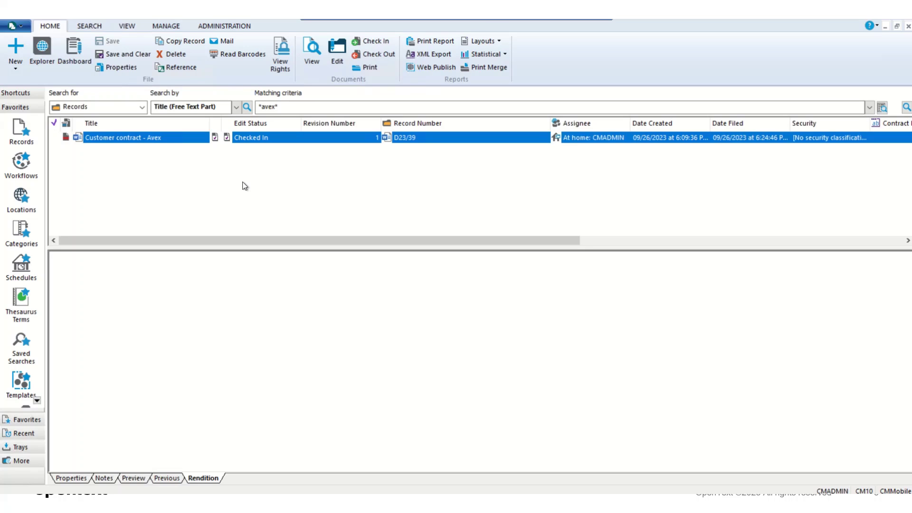
pyautogui.rightClick(176, 139)
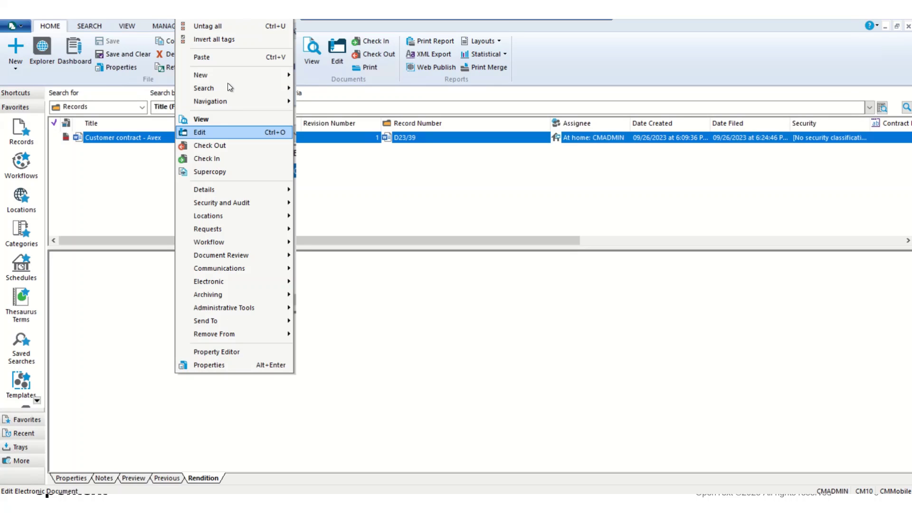
pyautogui.moveTo(227, 75)
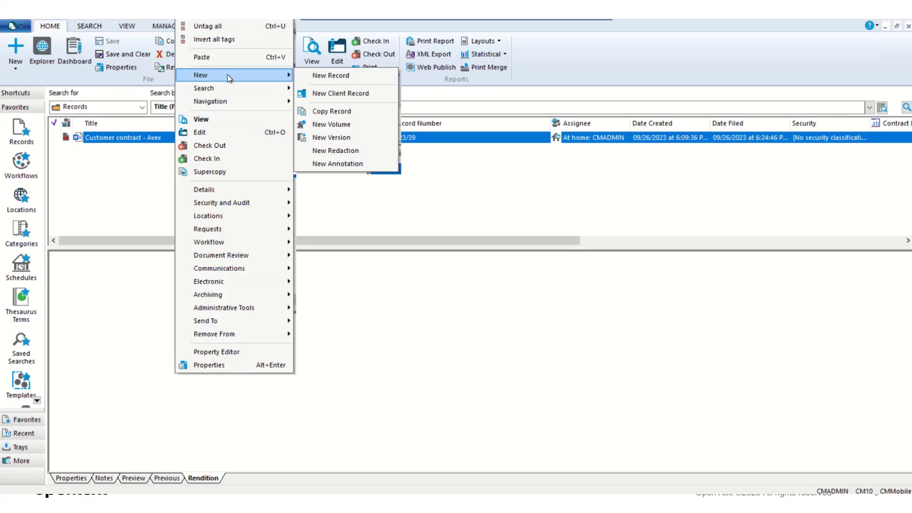
pyautogui.click(351, 151)
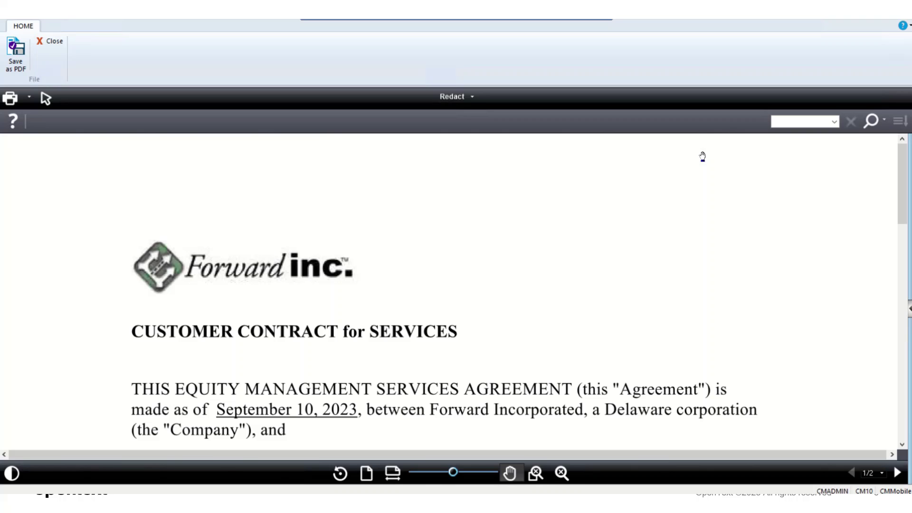
# Step: Search the contract for the client's first name and highlight all its occurrences with the Term Hit option
pyautogui.scroll(-2, 534, 197)
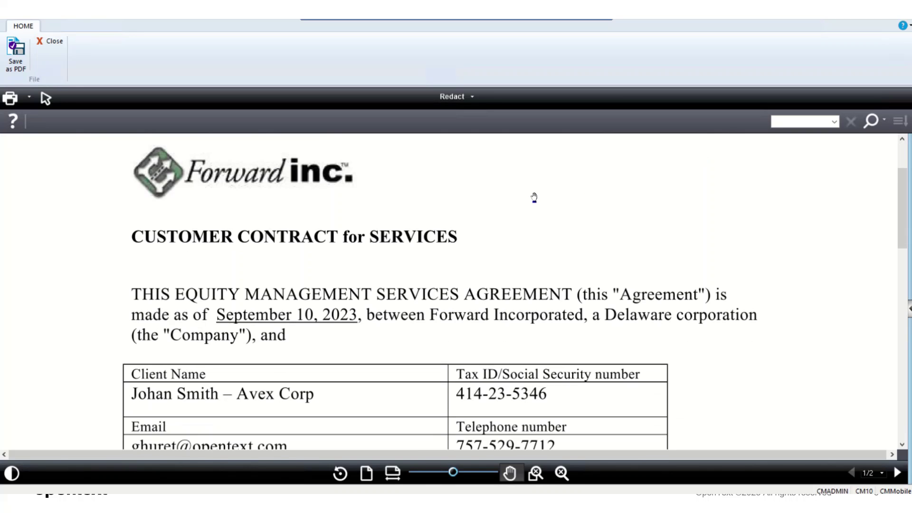
pyautogui.scroll(-3, 535, 197)
pyautogui.scroll(4, 535, 197)
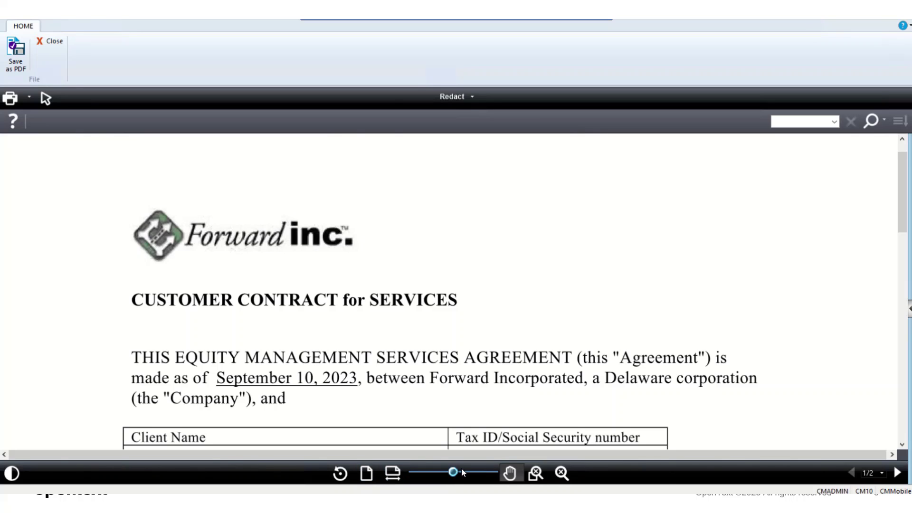
pyautogui.click(508, 474)
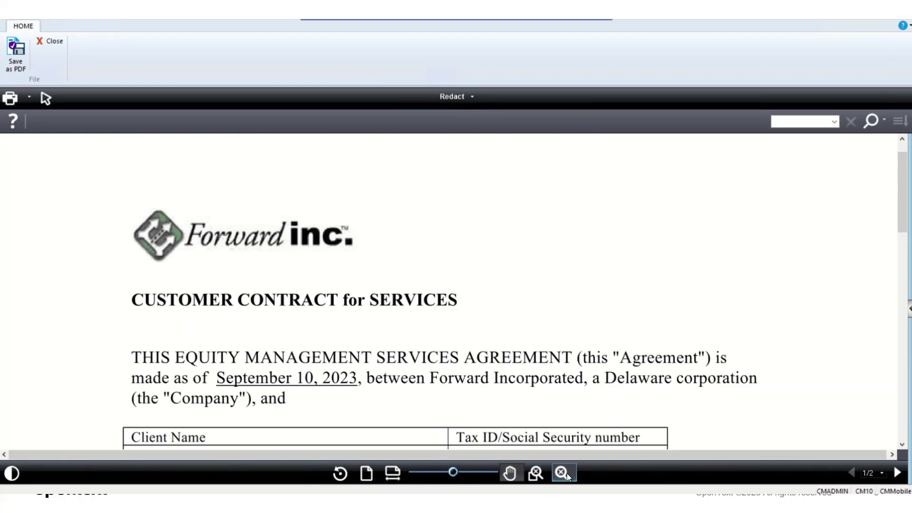
pyautogui.click(791, 126)
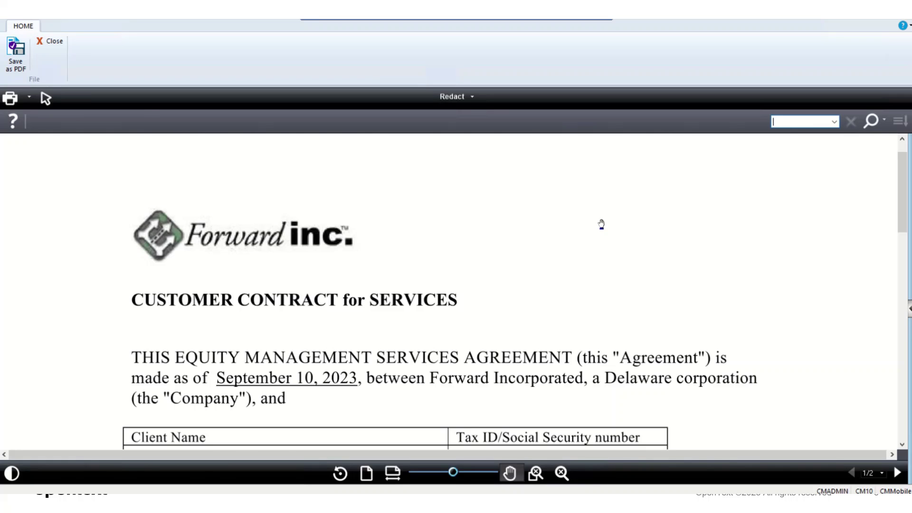
pyautogui.scroll(-3, 598, 224)
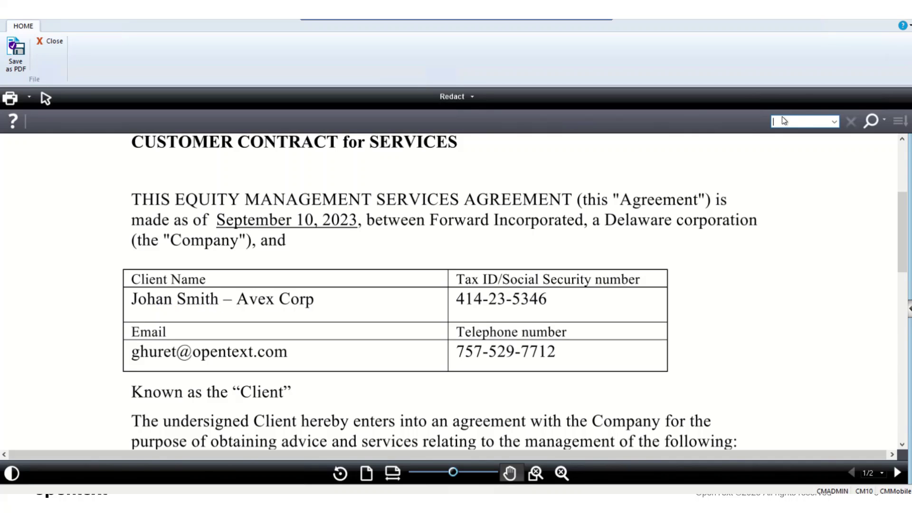
pyautogui.write('johan')
pyautogui.press('Return')
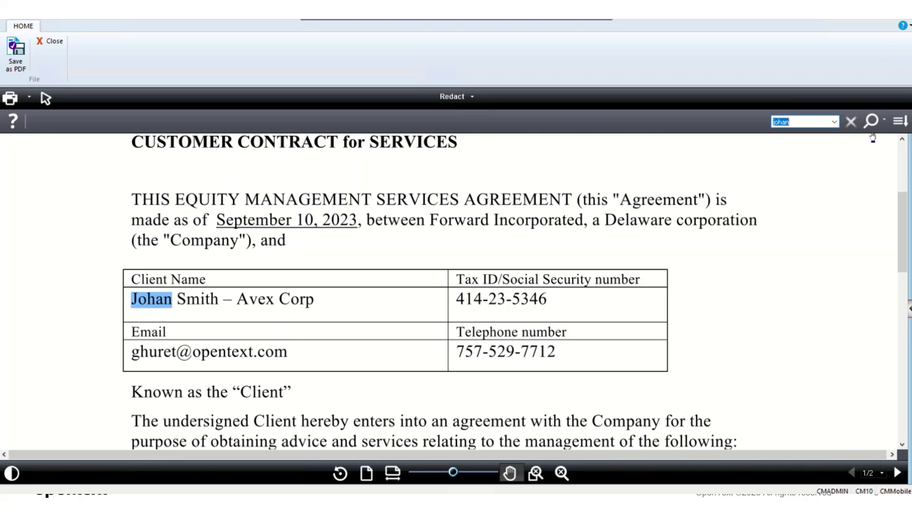
pyautogui.click(885, 121)
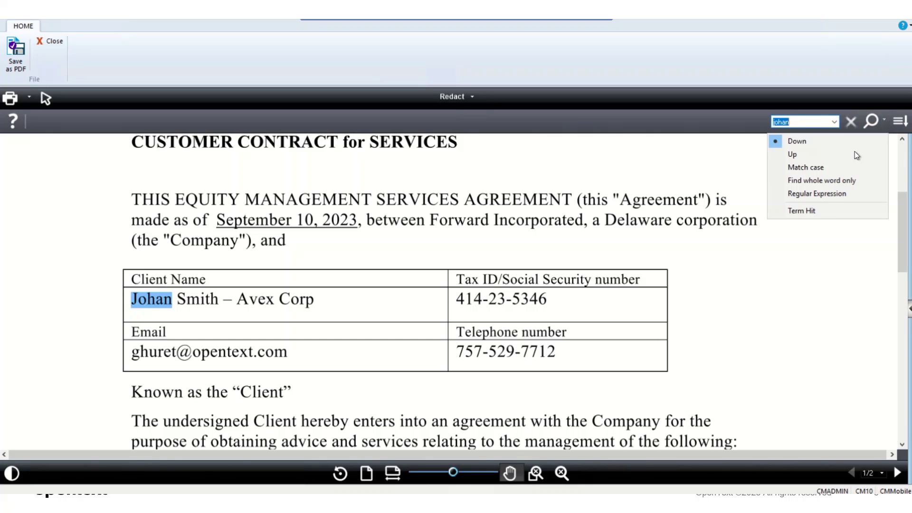
pyautogui.click(822, 211)
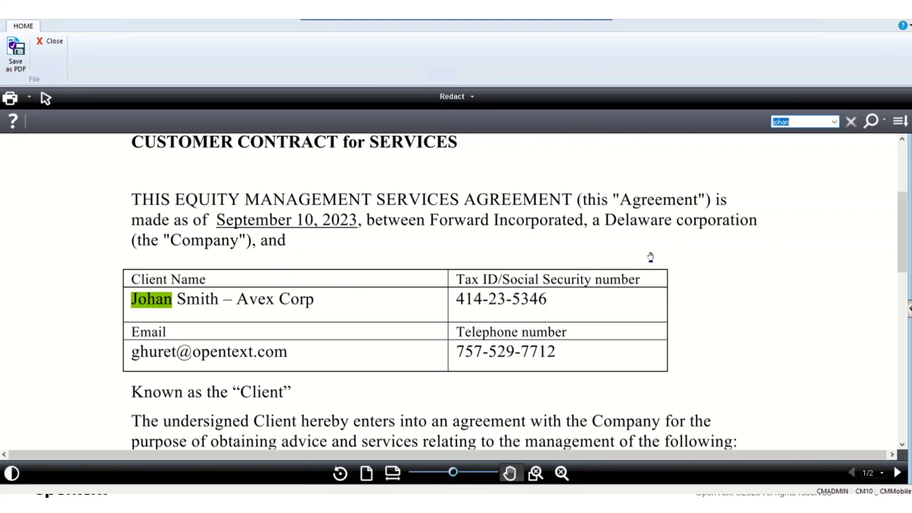
# Step: Examine the highlighted client name hits on both contract pages and in the list of search results
pyautogui.scroll(-10, 648, 257)
pyautogui.scroll(-15, 650, 257)
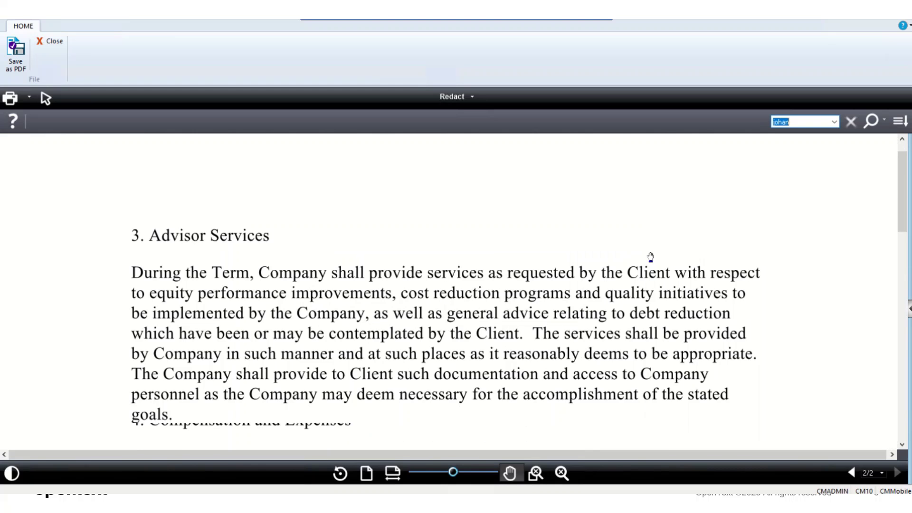
pyautogui.scroll(-5, 650, 257)
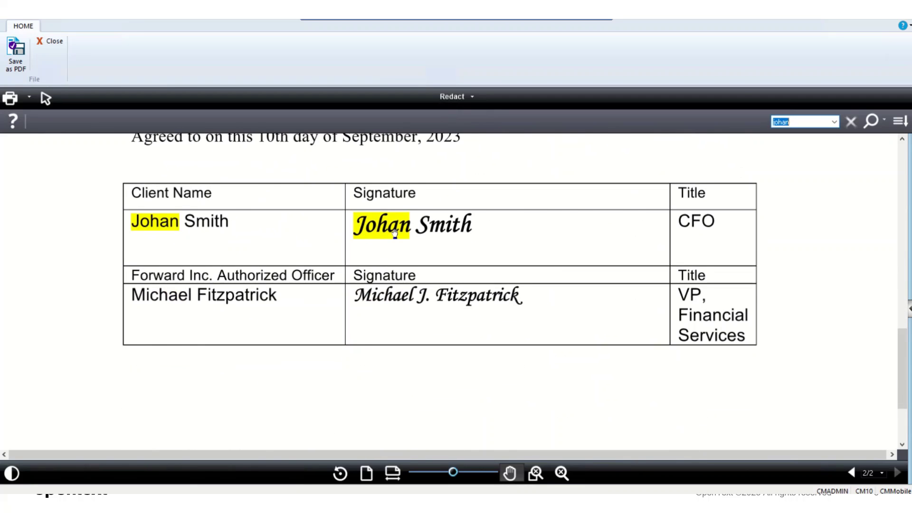
pyautogui.scroll(20, 395, 232)
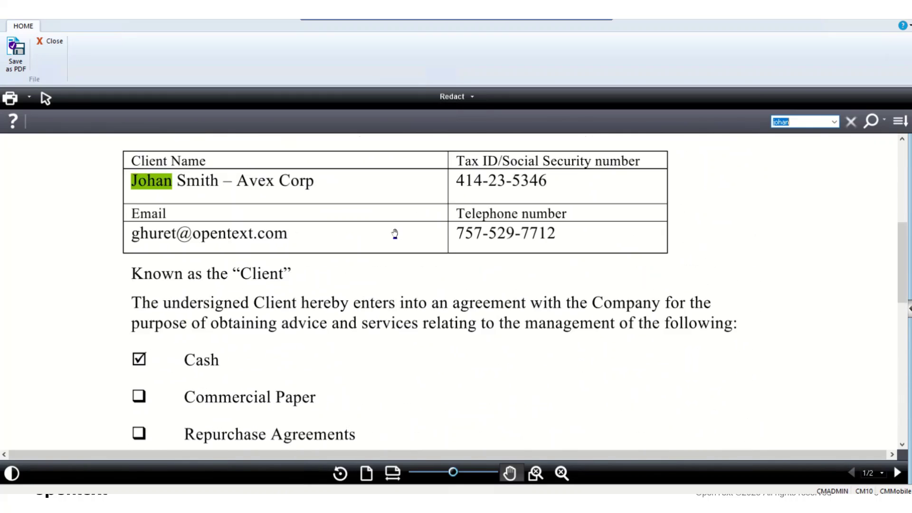
pyautogui.scroll(5, 394, 233)
pyautogui.scroll(-5, 394, 233)
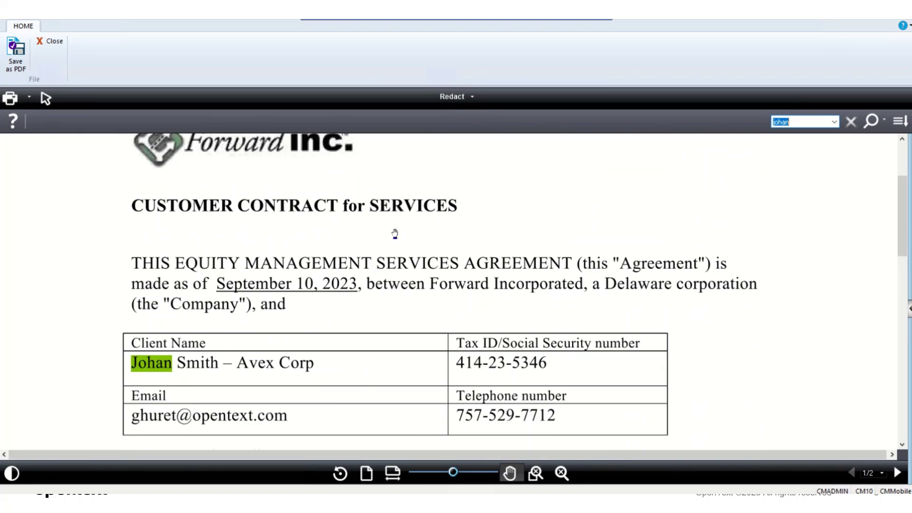
pyautogui.click(903, 125)
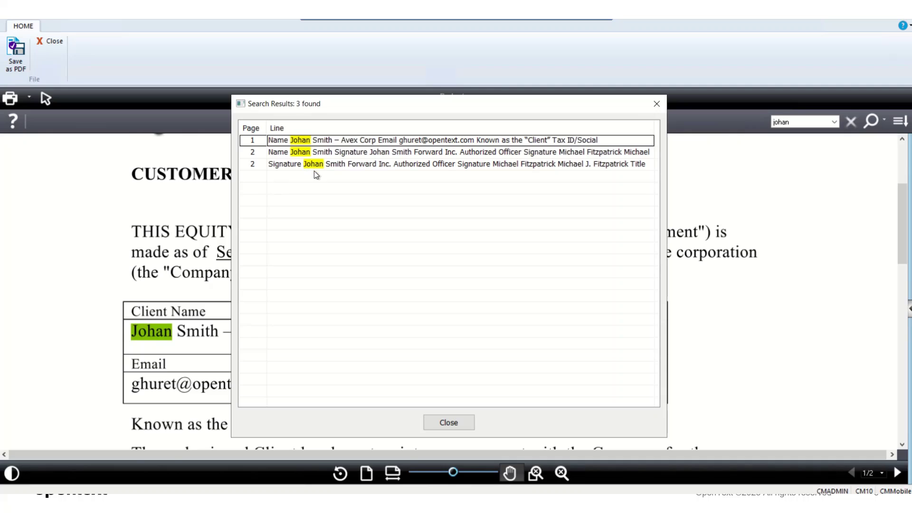
pyautogui.click(657, 104)
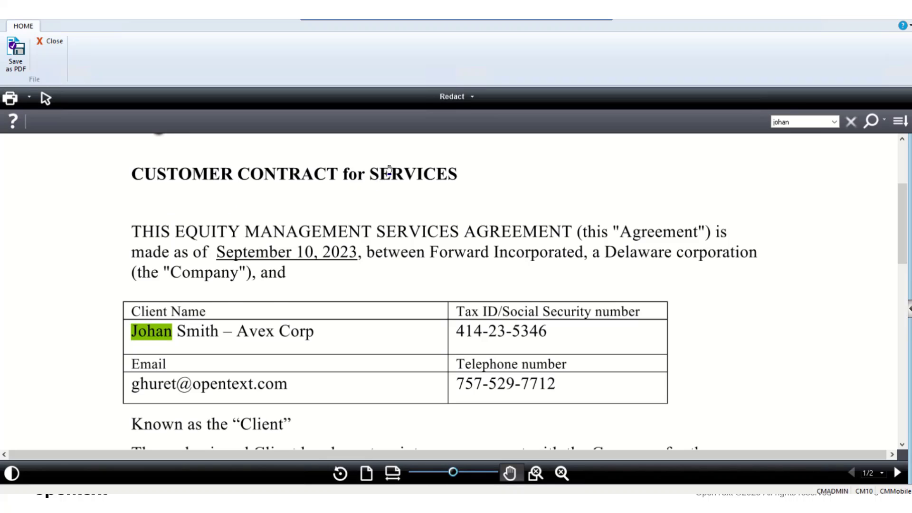
# Step: Redact the opening agreement paragraph in black with the reason "personal data", exempting the word "between" from the redacted area
pyautogui.click(454, 97)
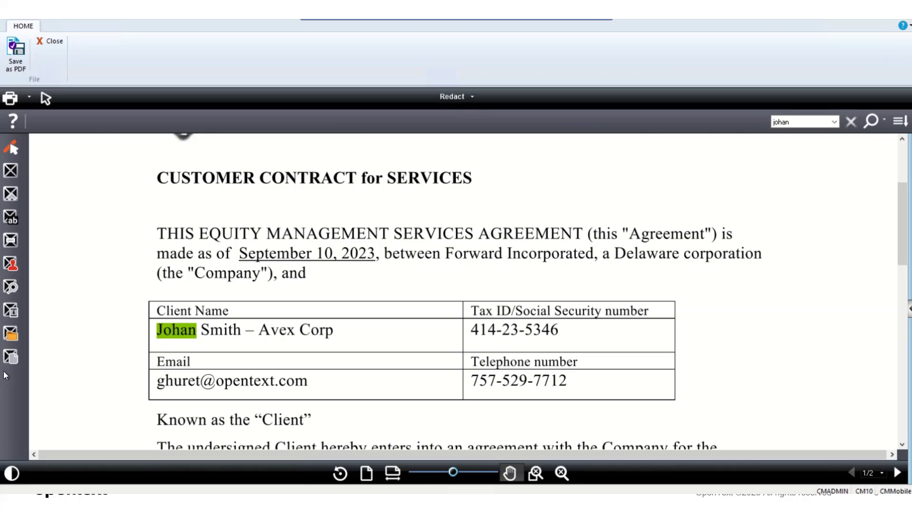
pyautogui.click(10, 172)
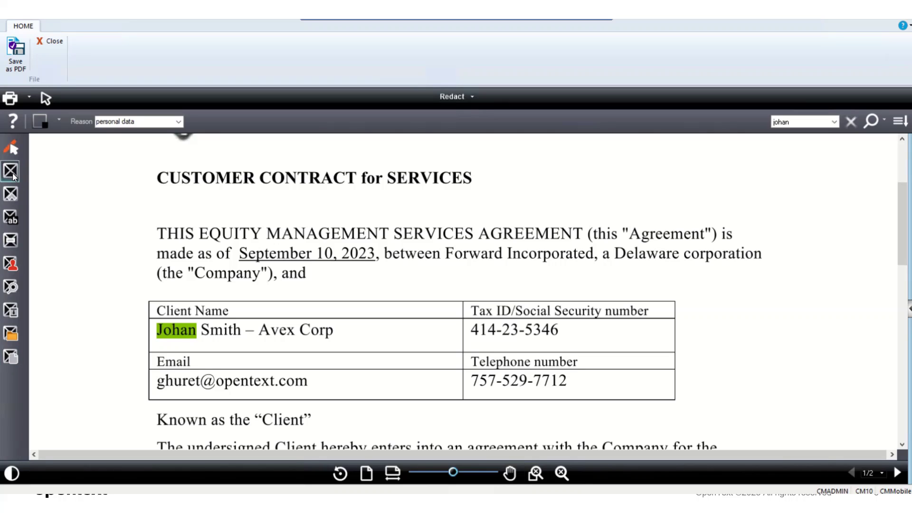
pyautogui.moveTo(153, 221); pyautogui.dragTo(787, 289)
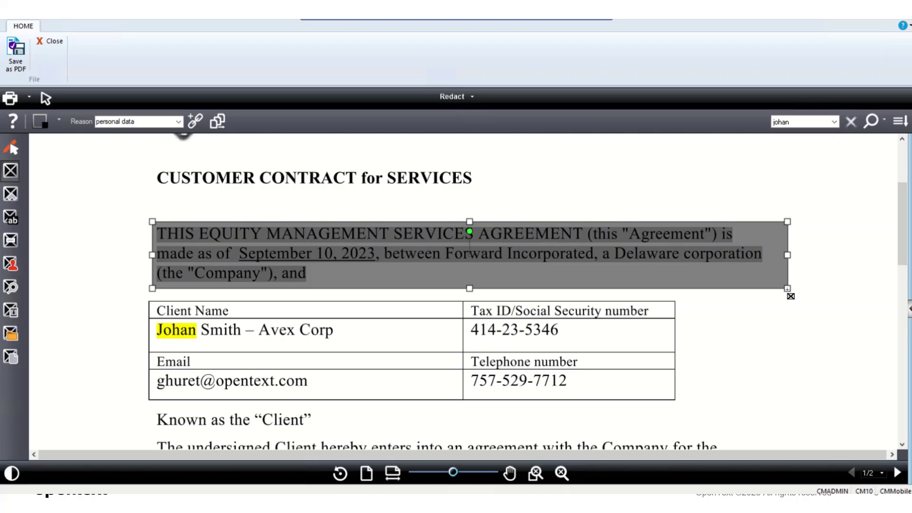
pyautogui.click(10, 240)
pyautogui.moveTo(381, 246); pyautogui.dragTo(448, 270)
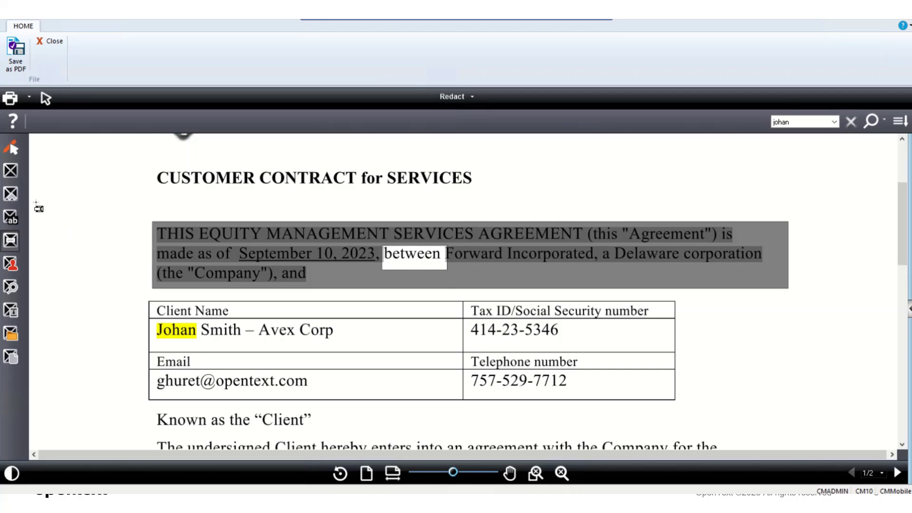
pyautogui.click(7, 172)
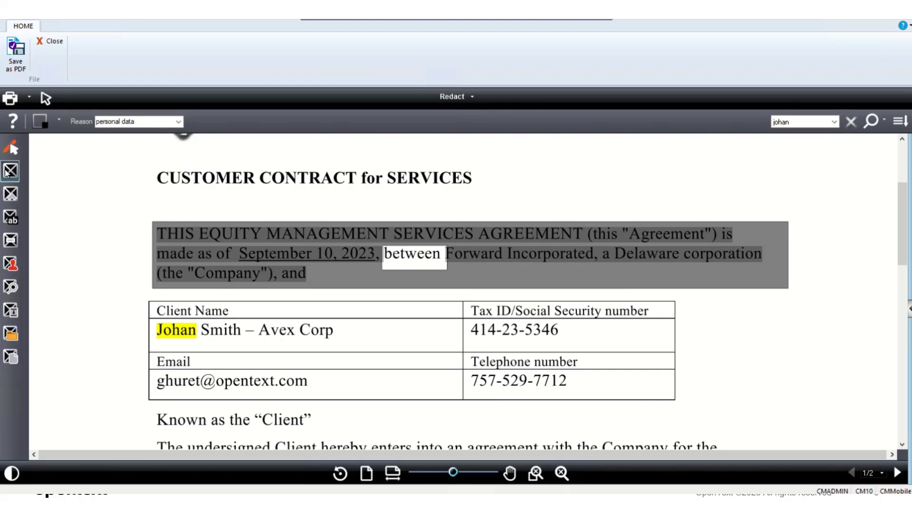
pyautogui.click(59, 121)
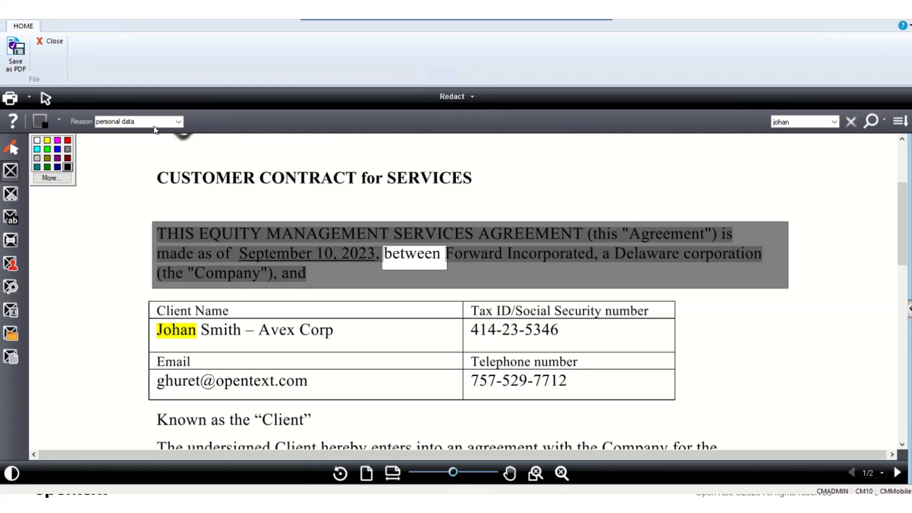
pyautogui.click(154, 124)
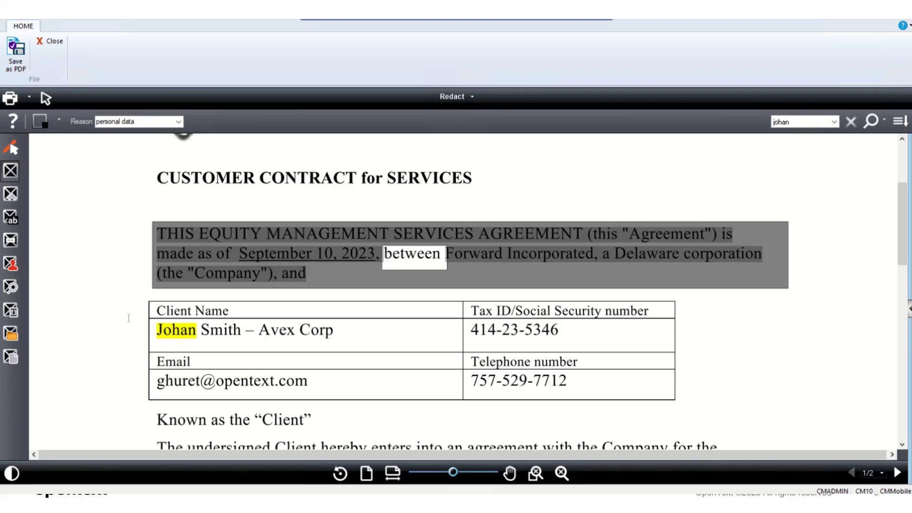
# Step: Find and redact the client's first name throughout the contract in blue with the reason "private name"
pyautogui.click(11, 287)
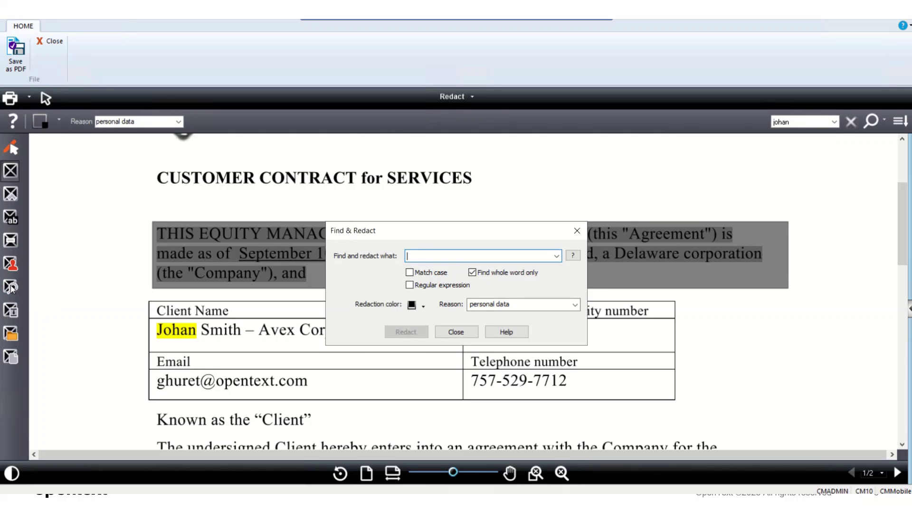
pyautogui.write('johan')
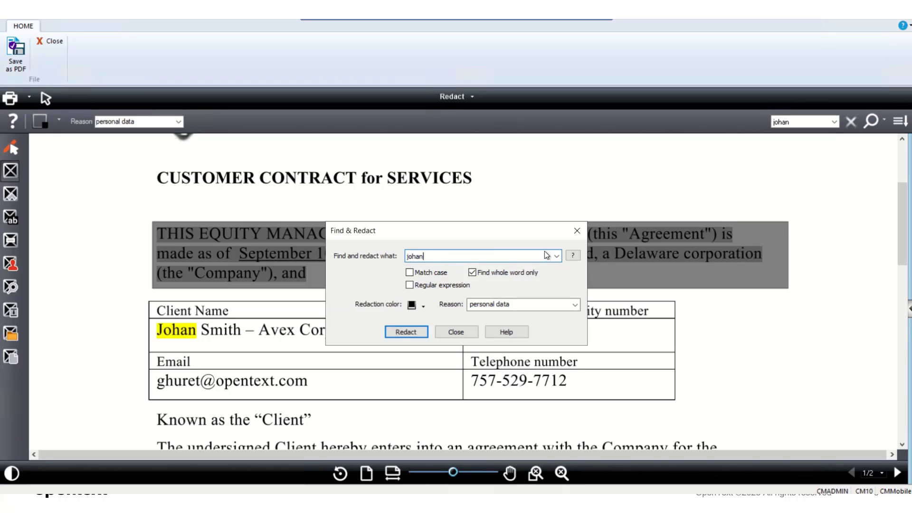
pyautogui.click(423, 308)
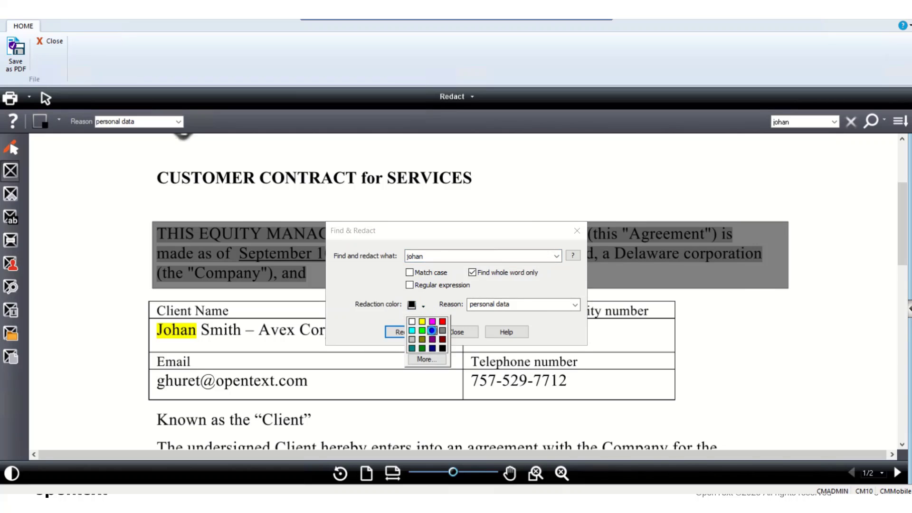
pyautogui.click(432, 330)
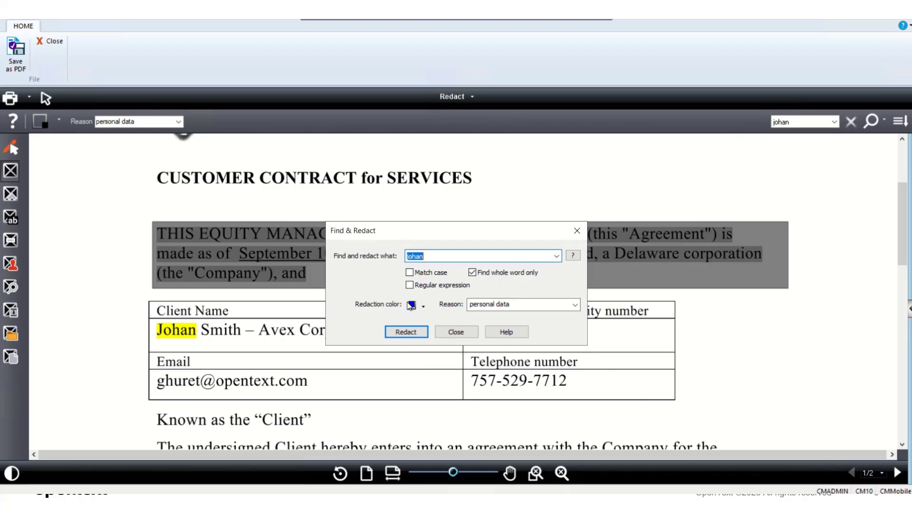
pyautogui.click(576, 305)
pyautogui.click(517, 328)
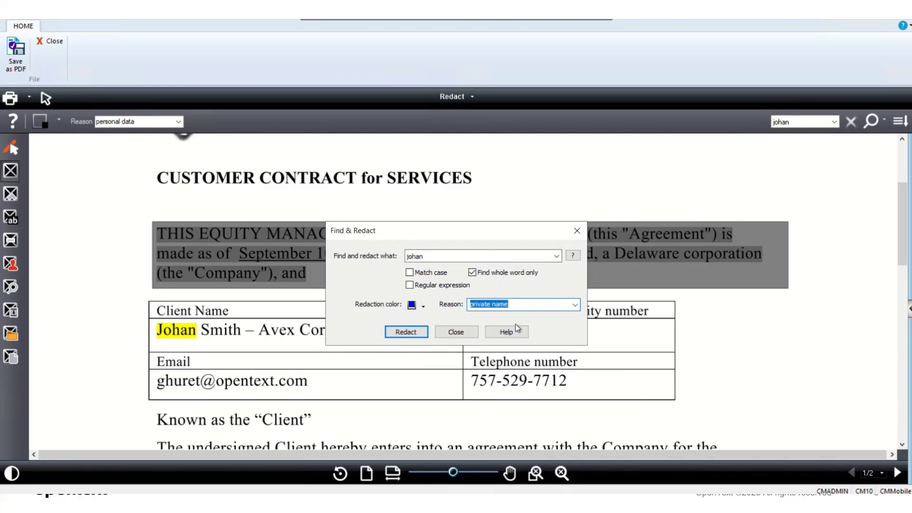
pyautogui.click(406, 333)
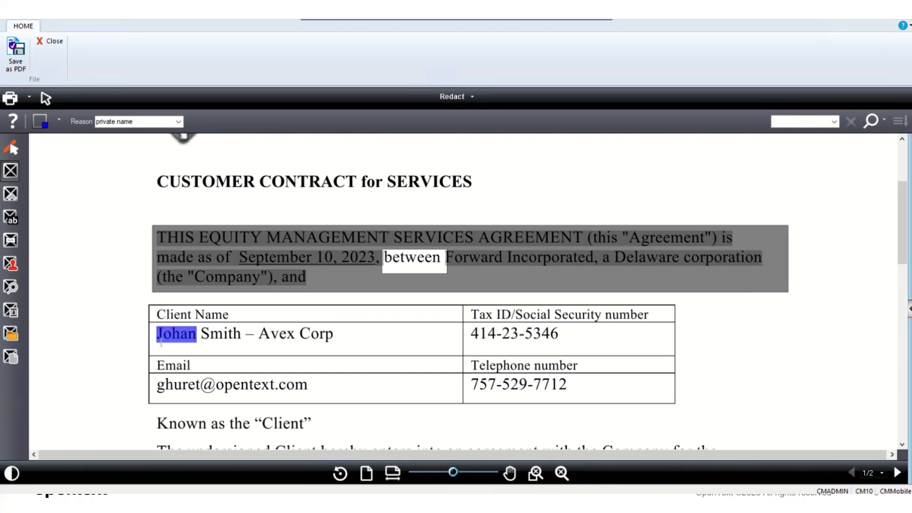
# Step: Review the blue first-name redactions in the client table and signature block across both contract pages
pyautogui.scroll(-3, 104, 333)
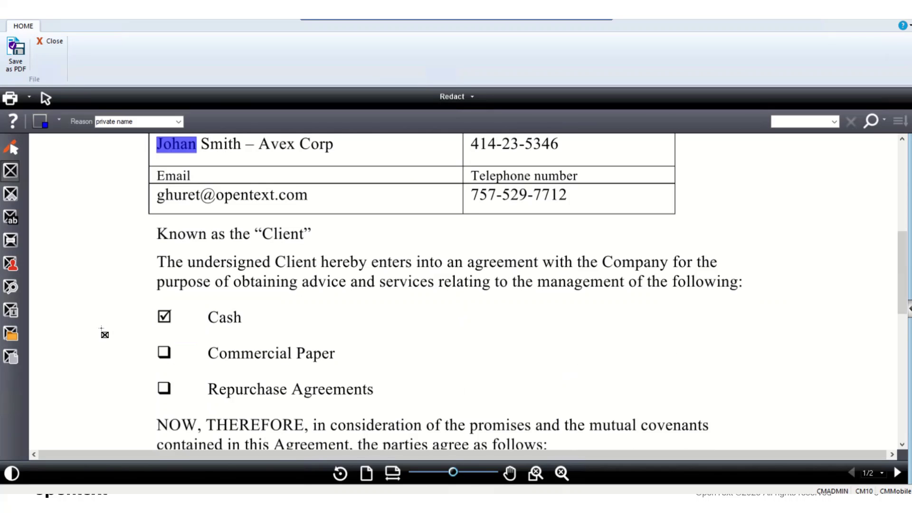
pyautogui.scroll(-15, 104, 334)
pyautogui.scroll(-7, 105, 334)
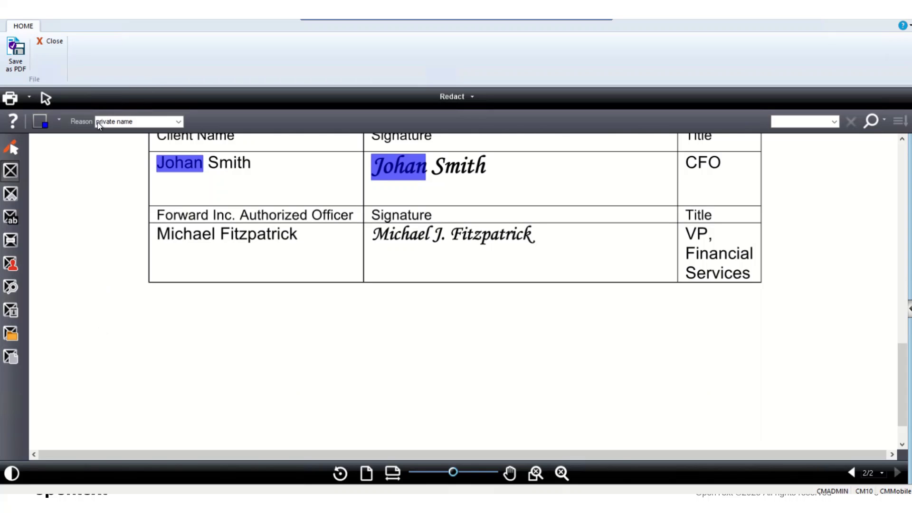
pyautogui.scroll(5, 108, 260)
pyautogui.scroll(12, 110, 264)
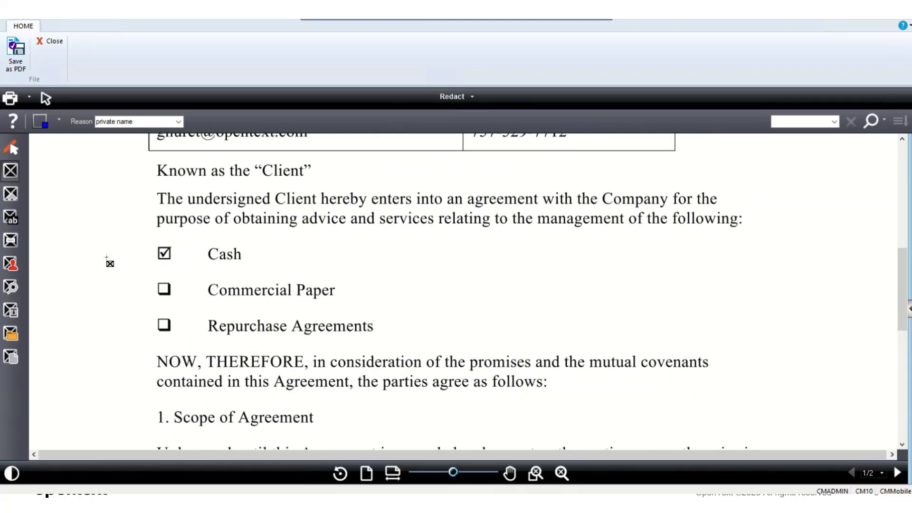
pyautogui.scroll(4, 110, 264)
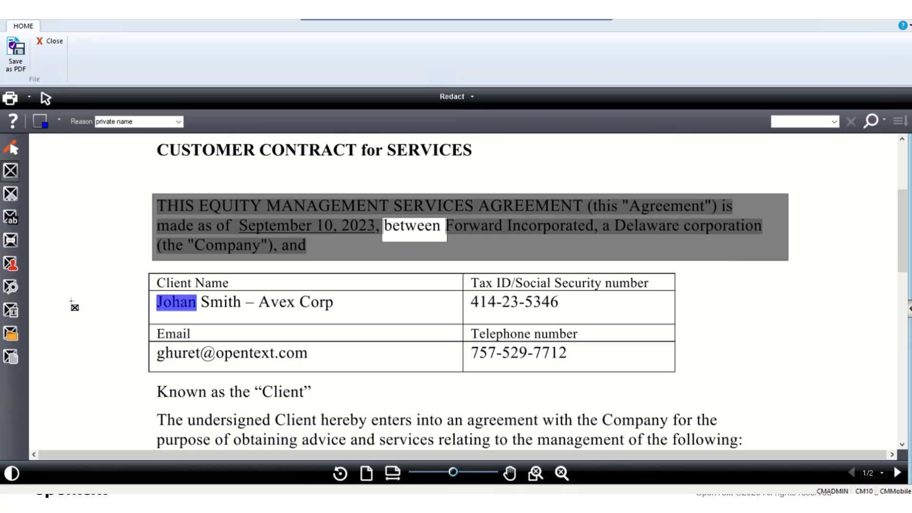
# Step: Redact email addresses and all but the last four digits of social security numbers in black with the reason "personal data"
pyautogui.click(10, 264)
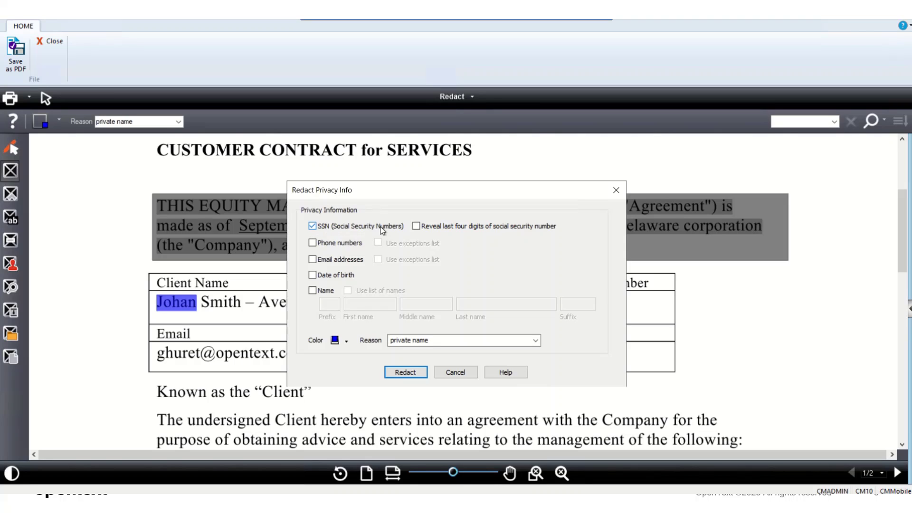
pyautogui.click(417, 227)
pyautogui.click(313, 243)
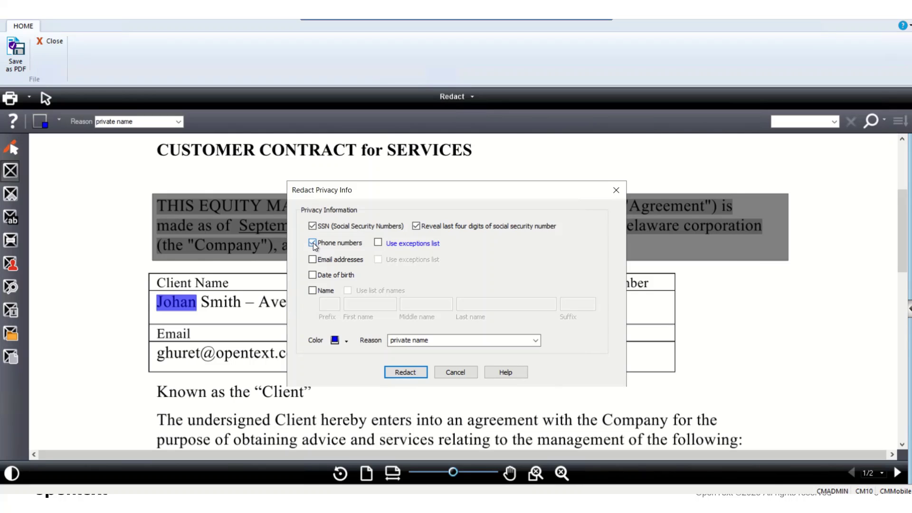
pyautogui.click(313, 244)
pyautogui.click(313, 260)
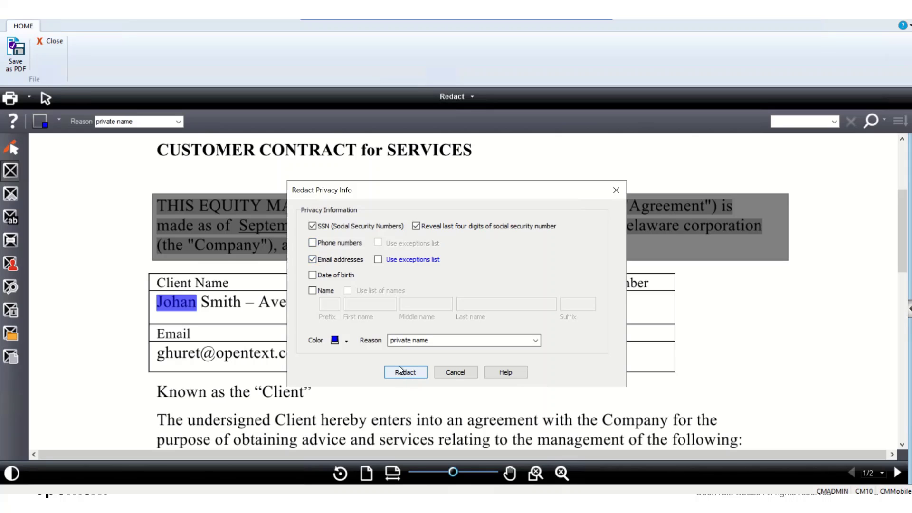
pyautogui.click(346, 341)
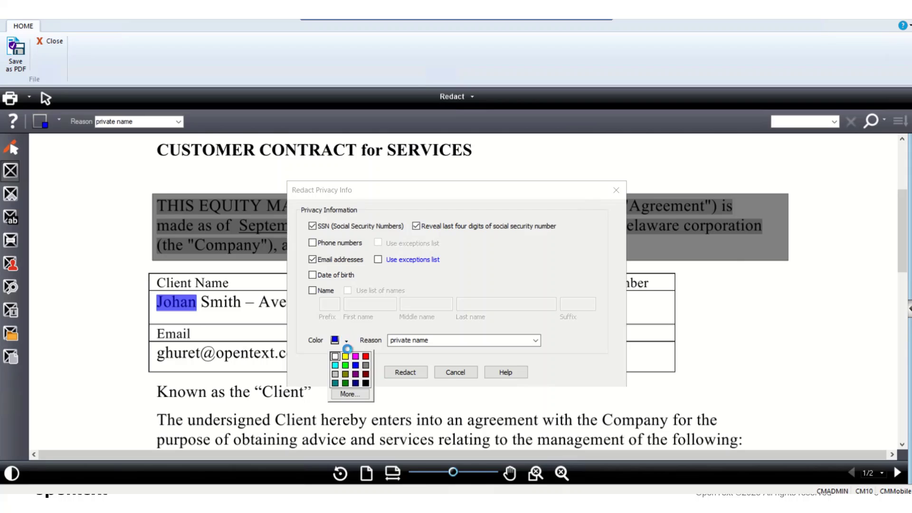
pyautogui.click(365, 382)
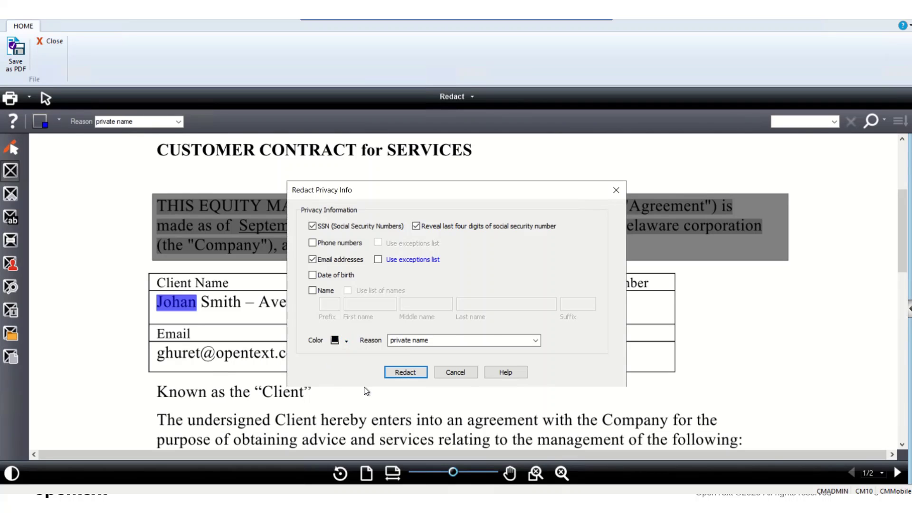
pyautogui.click(535, 341)
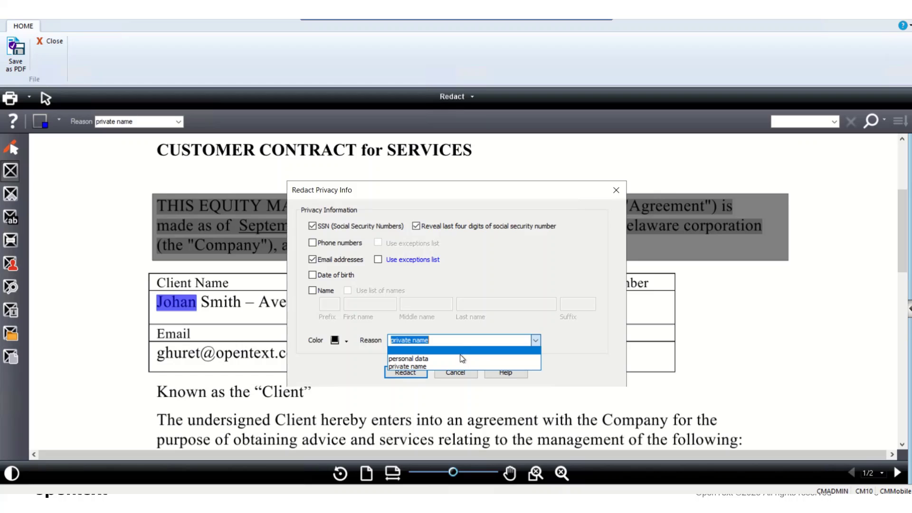
pyautogui.click(427, 359)
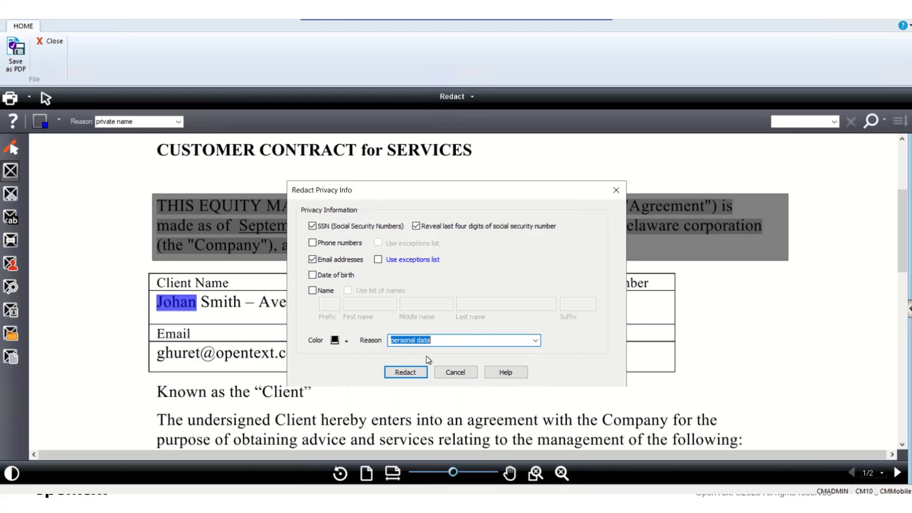
pyautogui.click(406, 372)
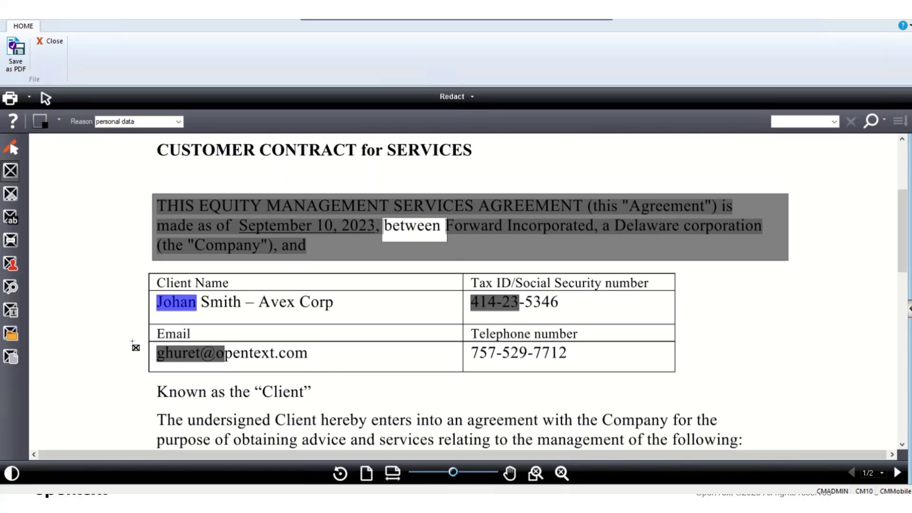
# Step: Examine the predefined redaction scripts and the dialog for adding a script file, without applying any
pyautogui.scroll(-3, 79, 290)
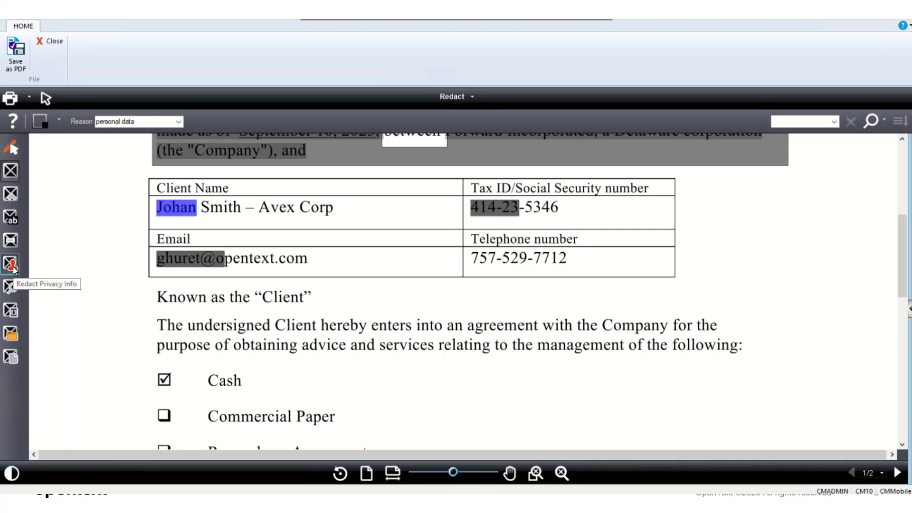
pyautogui.click(11, 334)
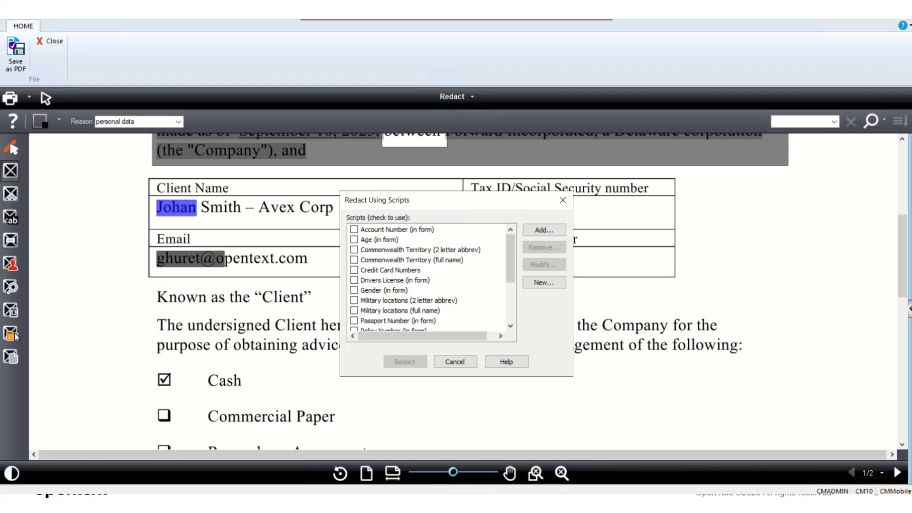
pyautogui.moveTo(509, 254); pyautogui.dragTo(512, 229)
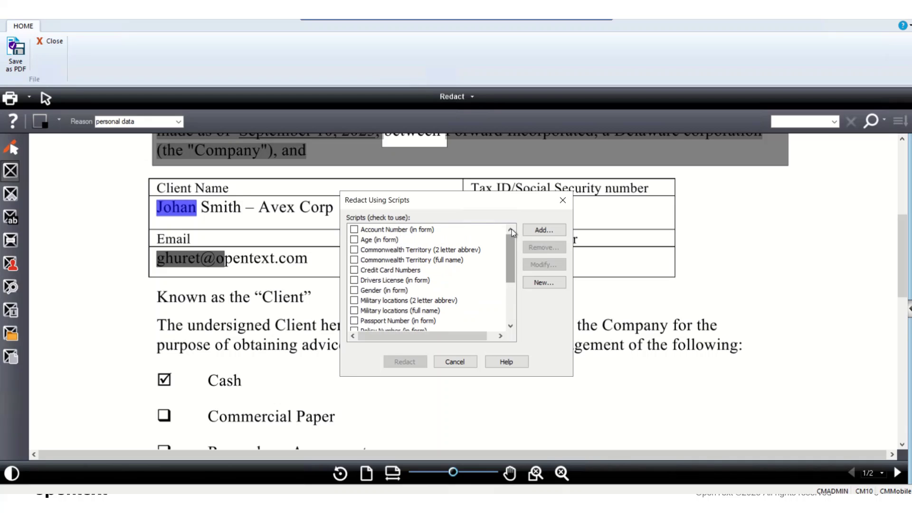
pyautogui.click(537, 230)
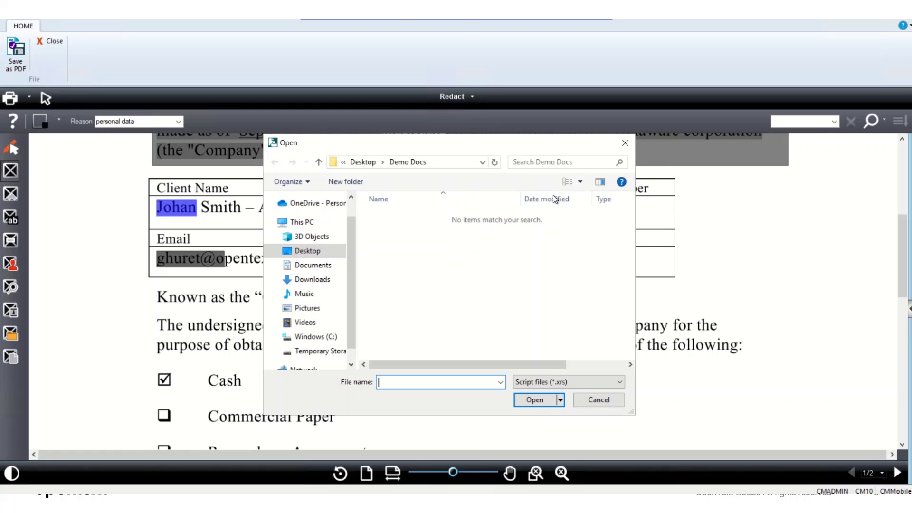
pyautogui.click(624, 143)
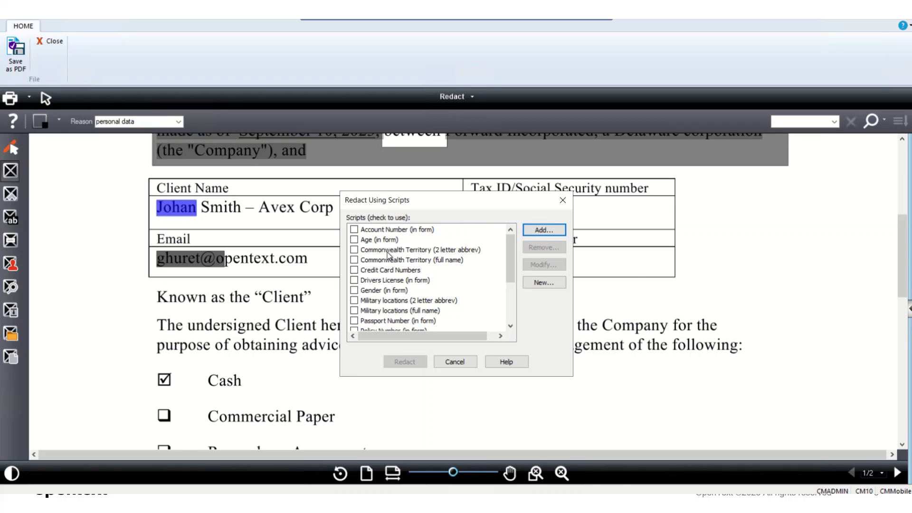
pyautogui.click(452, 361)
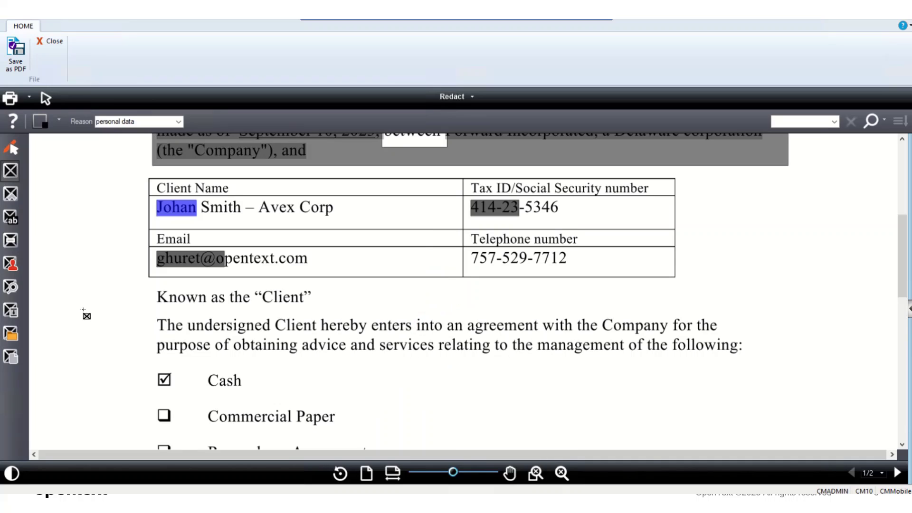
# Step: Save the redacted contract as a PDF and open the preview of the redacted record
pyautogui.scroll(3, 87, 316)
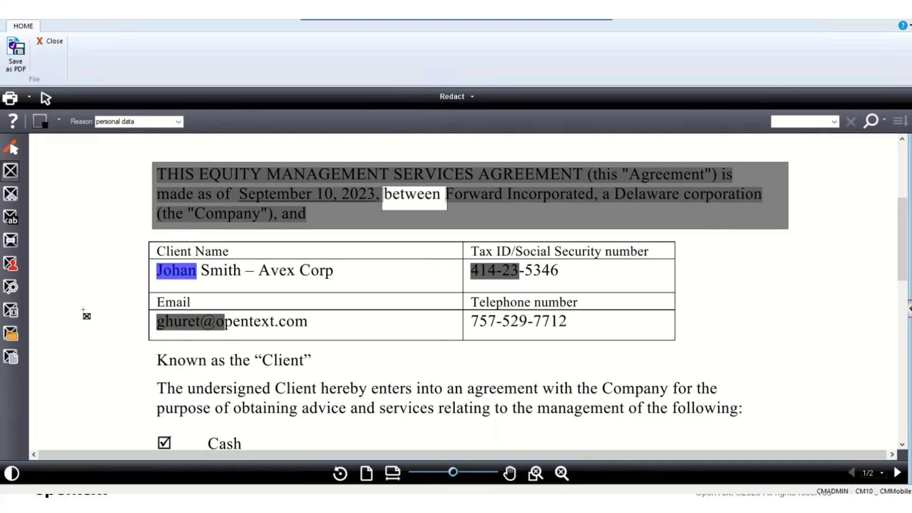
pyautogui.click(21, 63)
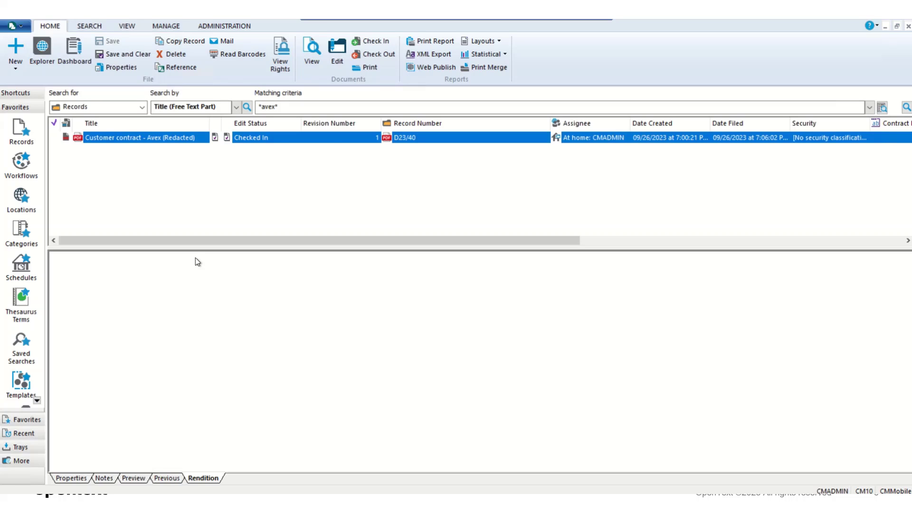
pyautogui.click(124, 481)
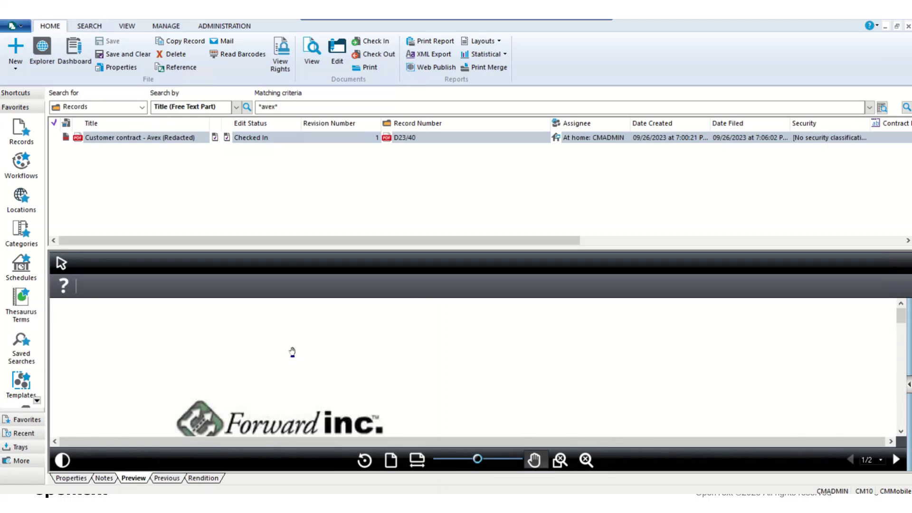
# Step: Examine the redacted paragraph, client name, social security number and email with their reason labels in the preview
pyautogui.scroll(-8, 423, 323)
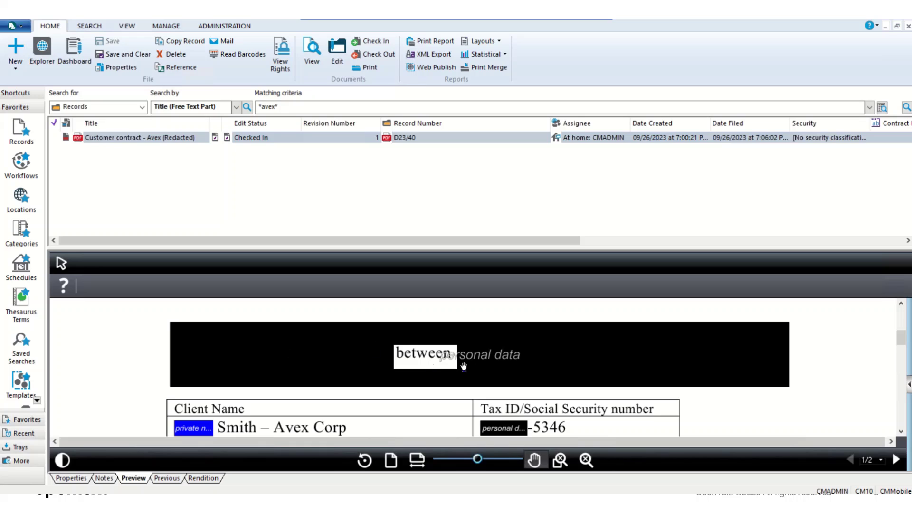
pyautogui.scroll(-1, 365, 357)
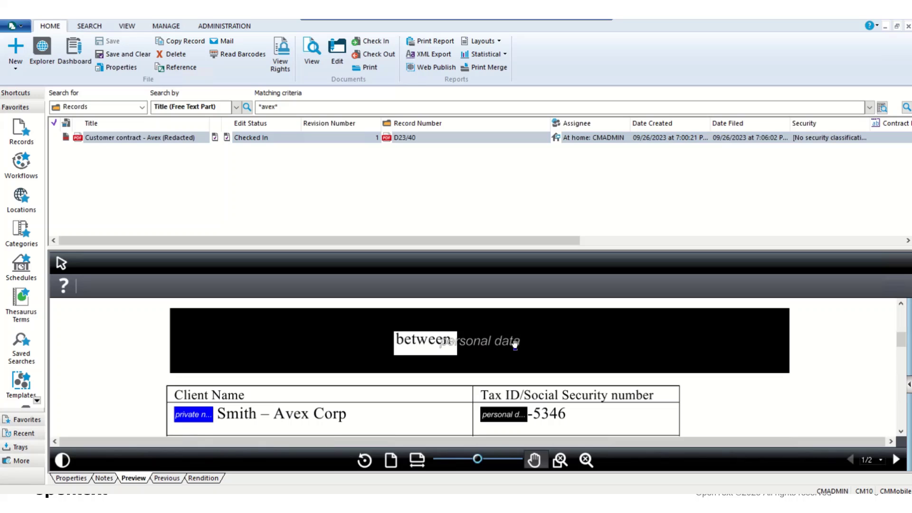
pyautogui.scroll(-2, 321, 357)
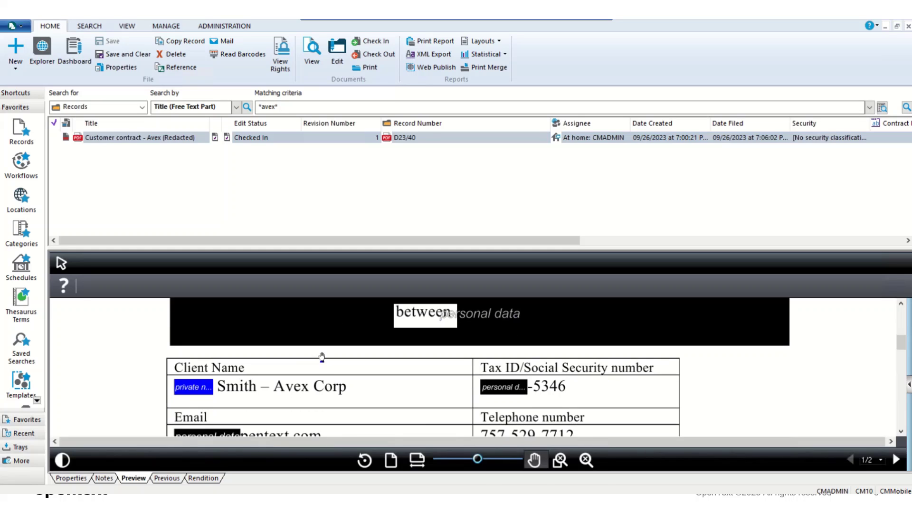
pyautogui.scroll(-1, 209, 390)
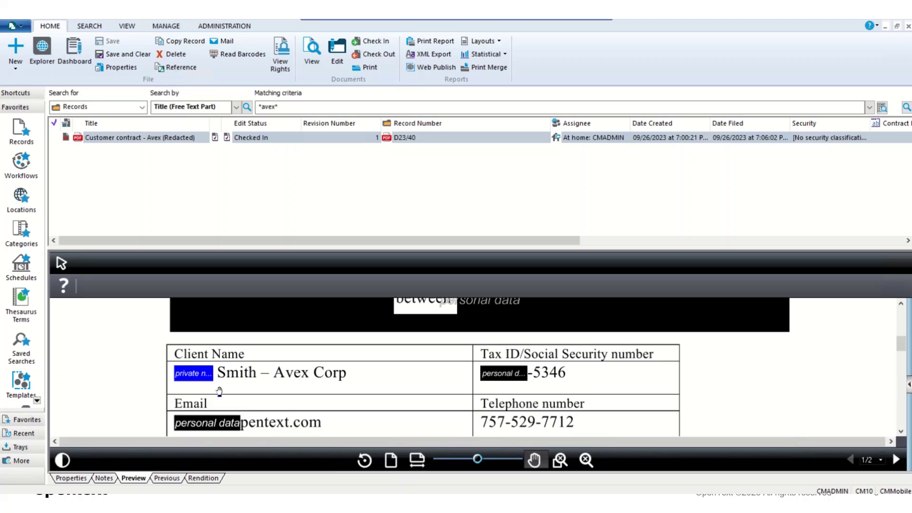
pyautogui.scroll(-2, 200, 377)
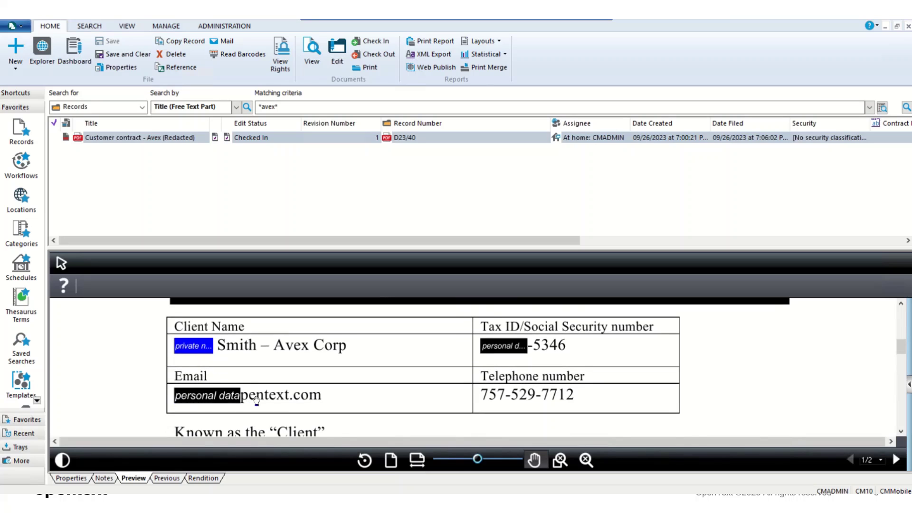
pyautogui.scroll(-5, 360, 373)
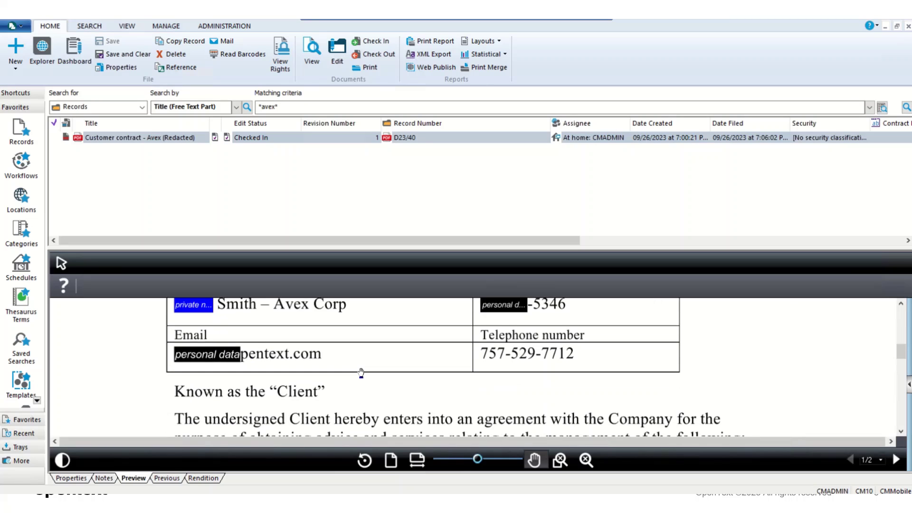
pyautogui.scroll(5, 361, 372)
pyautogui.scroll(6, 361, 372)
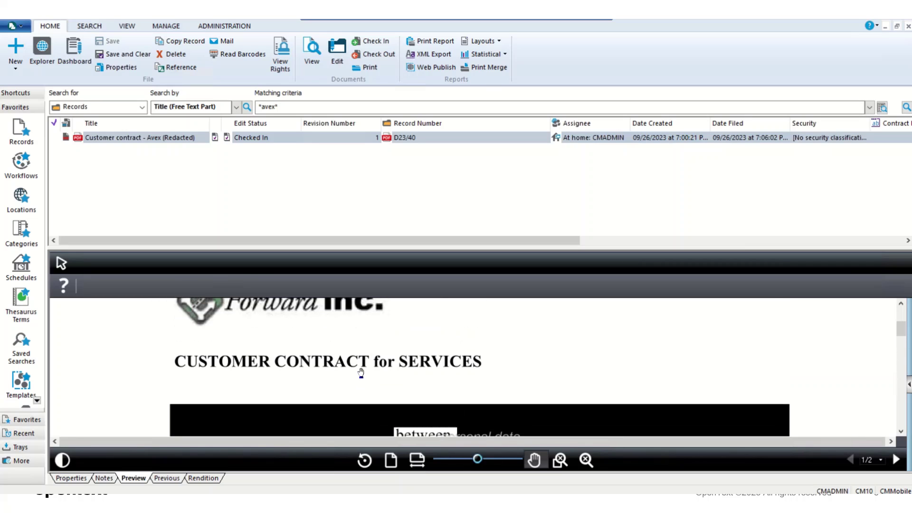
pyautogui.scroll(-3, 361, 372)
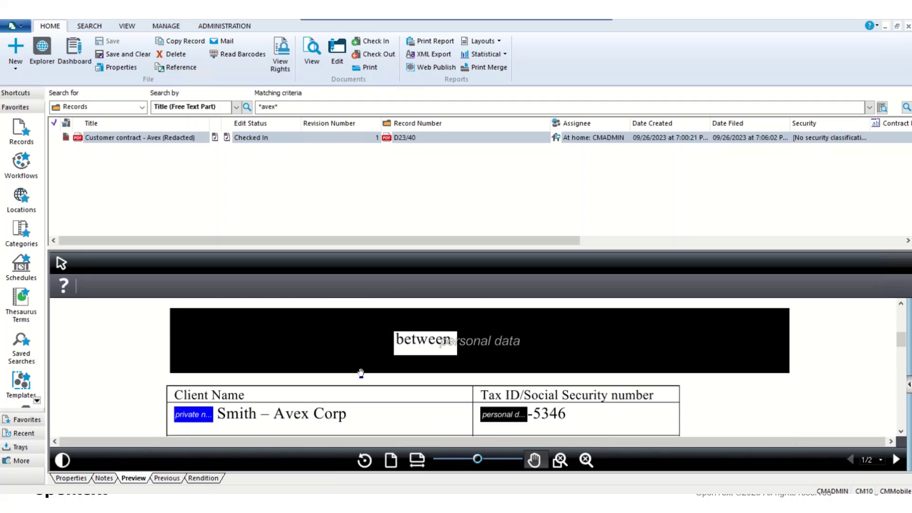
pyautogui.rightClick(261, 143)
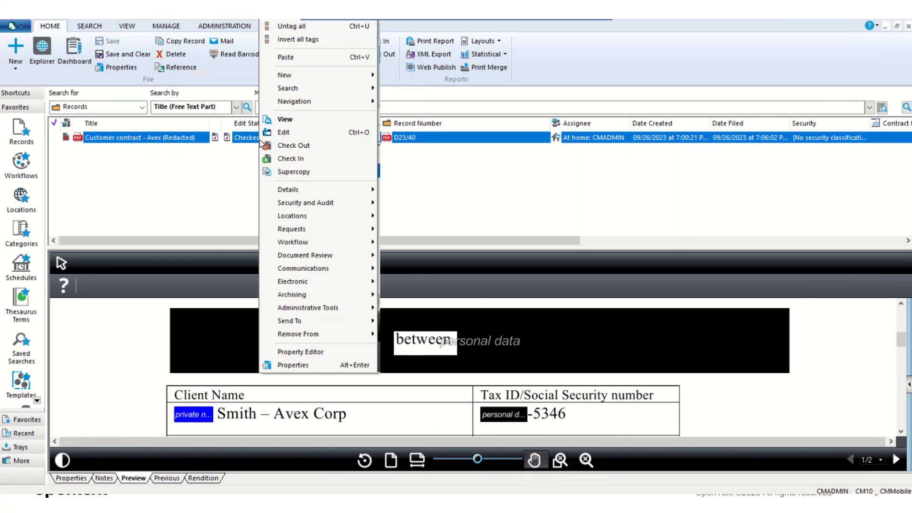
pyautogui.moveTo(318, 203)
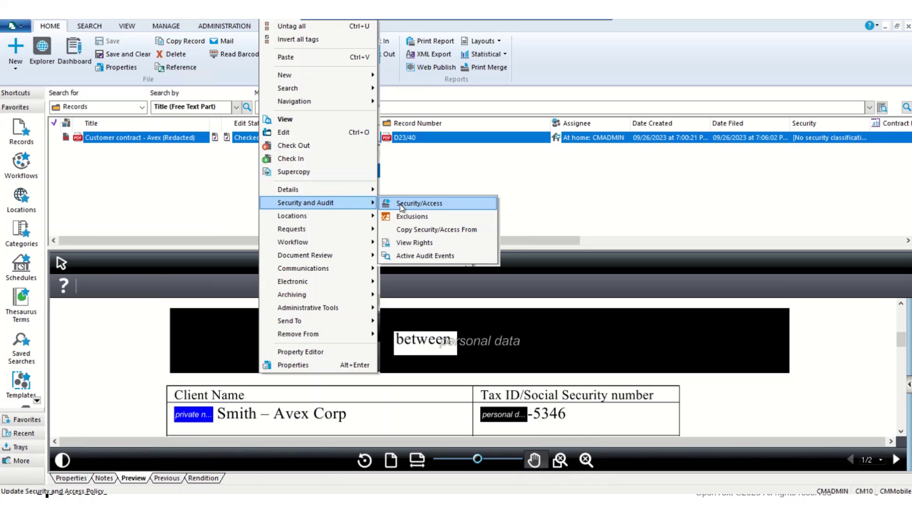
pyautogui.click(233, 198)
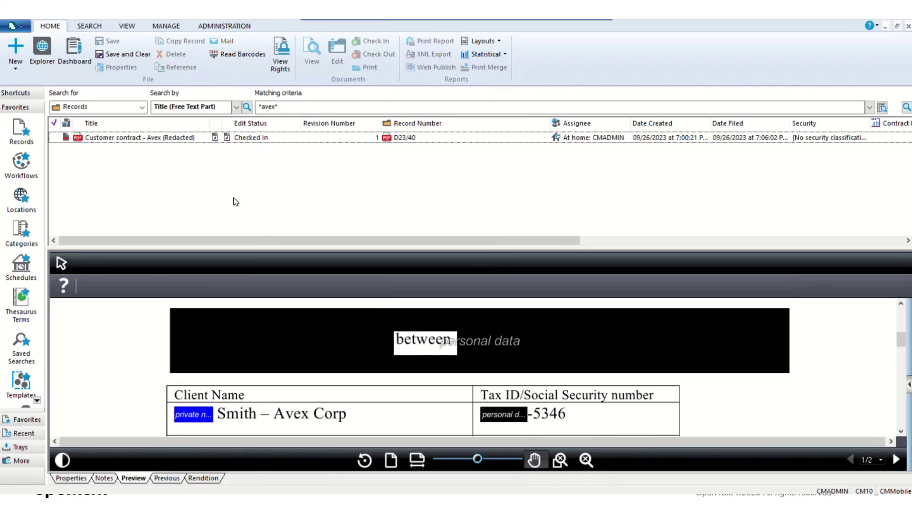
# Step: Navigate from the redacted Avex contract record to the original record it was redacted from
pyautogui.click(253, 142)
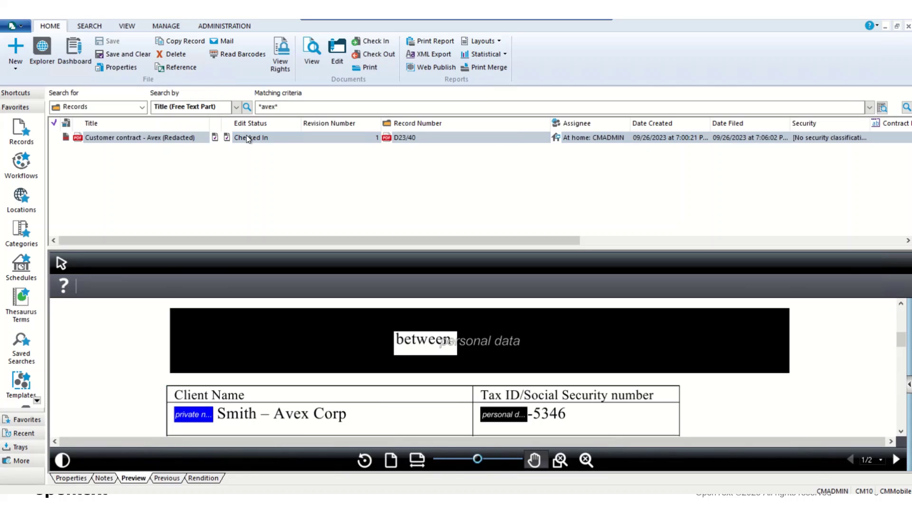
pyautogui.rightClick(294, 138)
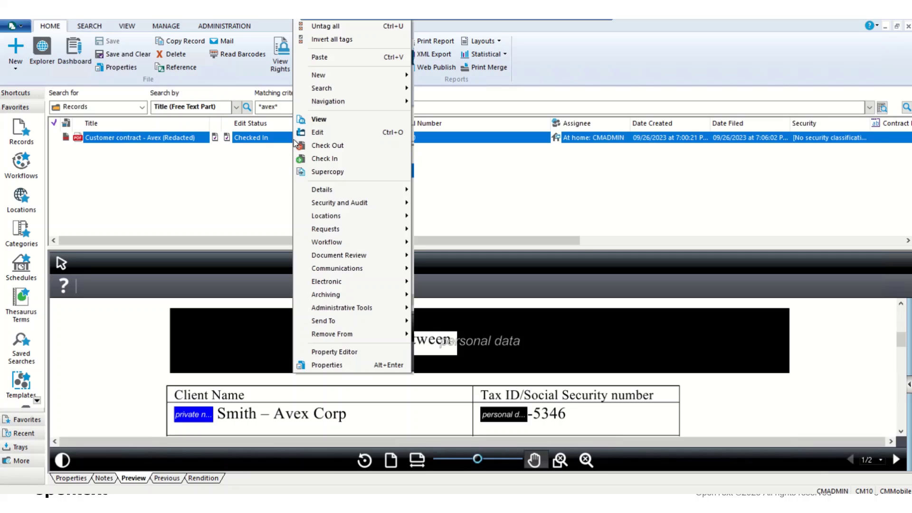
pyautogui.moveTo(360, 100)
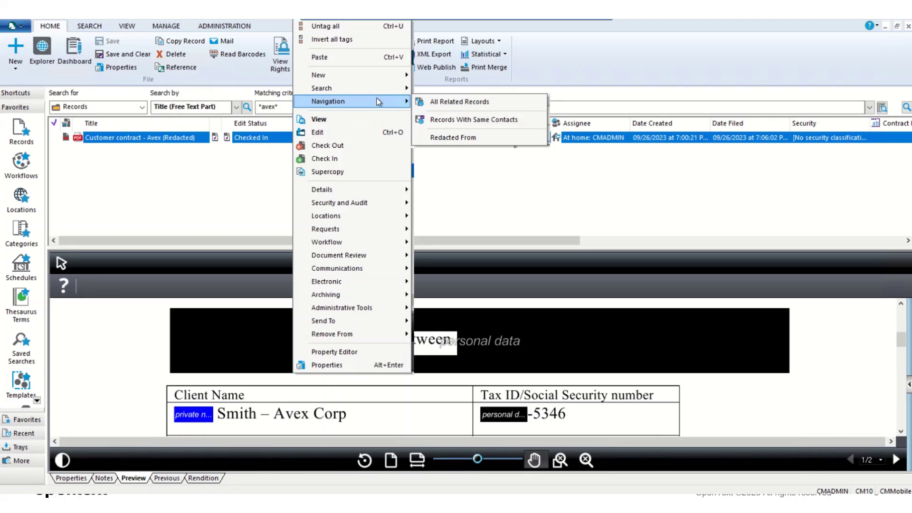
pyautogui.click(447, 138)
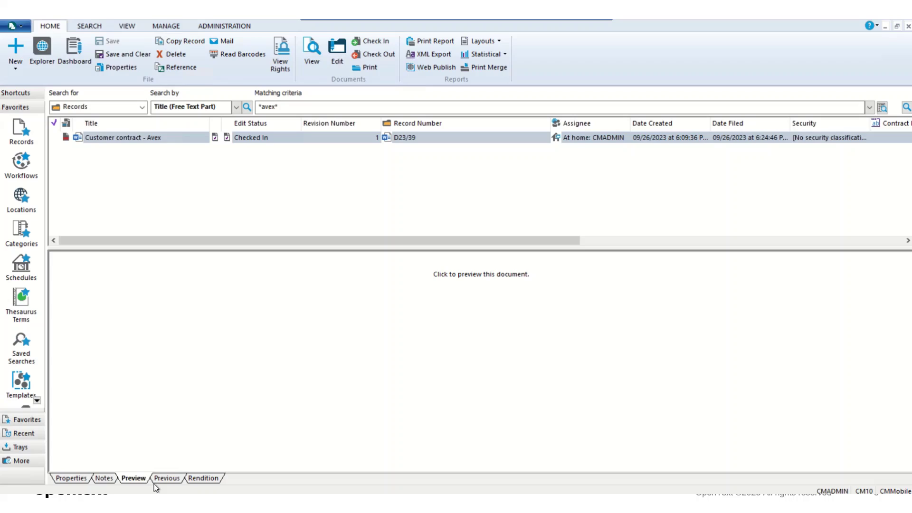
# Step: Examine the original contract's rendition, checking the marked paragraph, client name, social security number and email under the translucent redactions
pyautogui.click(199, 480)
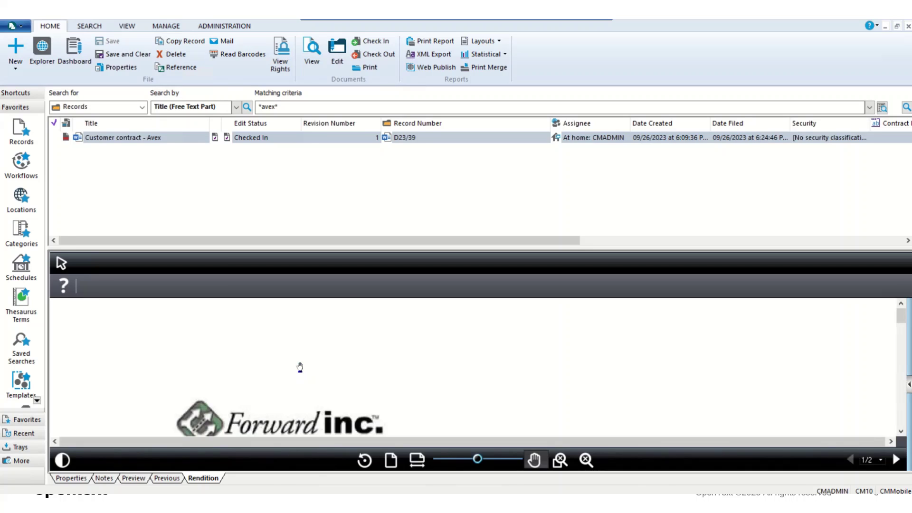
pyautogui.scroll(-3, 300, 367)
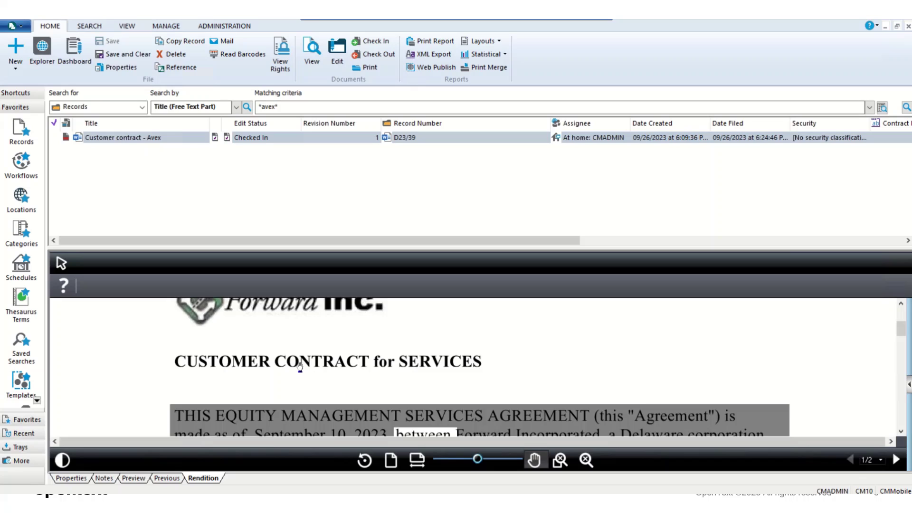
pyautogui.scroll(-1, 300, 367)
pyautogui.scroll(-1, 162, 372)
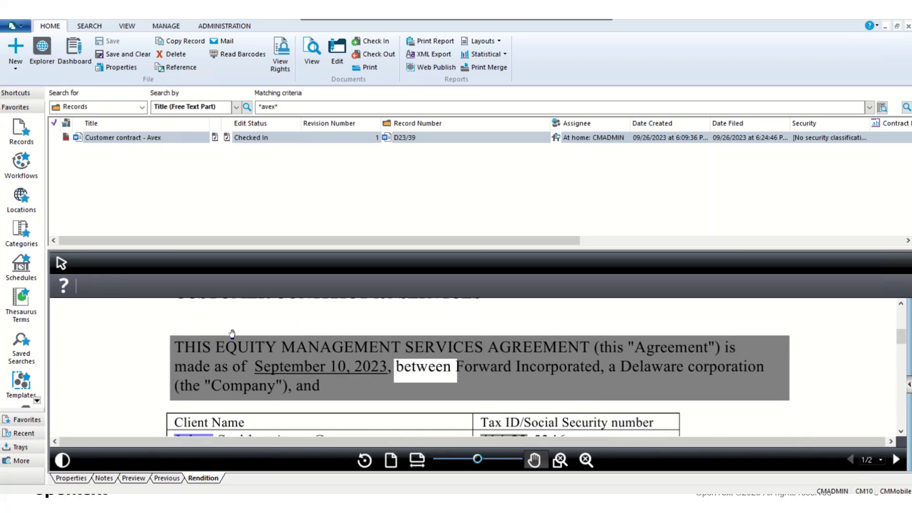
pyautogui.scroll(-1, 349, 386)
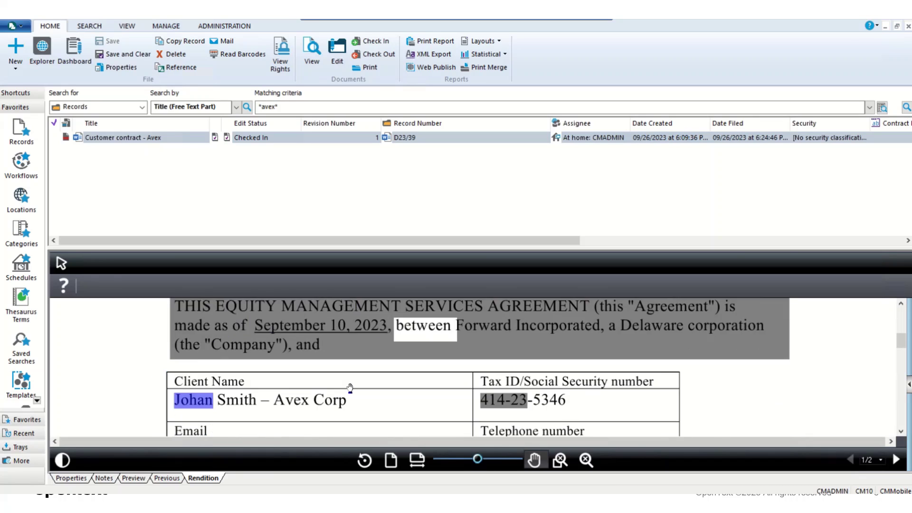
pyautogui.scroll(-1, 210, 356)
pyautogui.scroll(-1, 214, 404)
pyautogui.scroll(-2, 213, 403)
pyautogui.scroll(3, 214, 403)
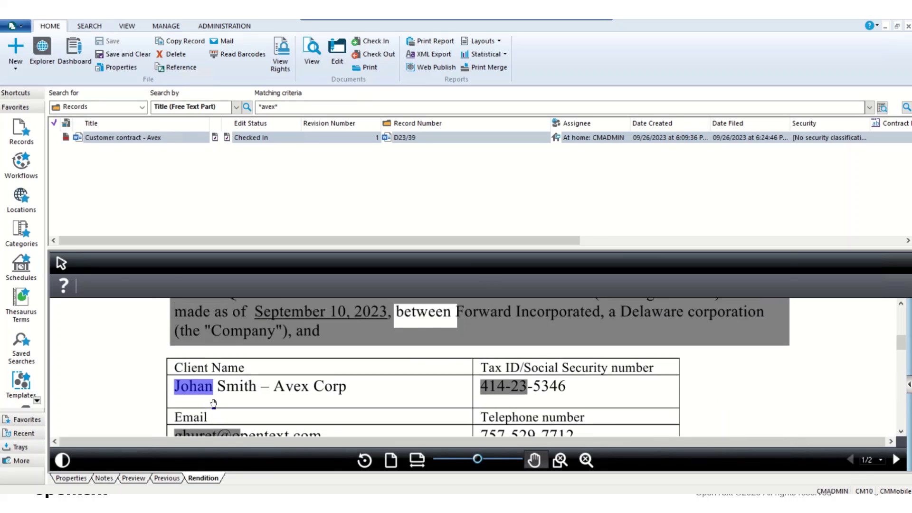
pyautogui.scroll(2, 214, 403)
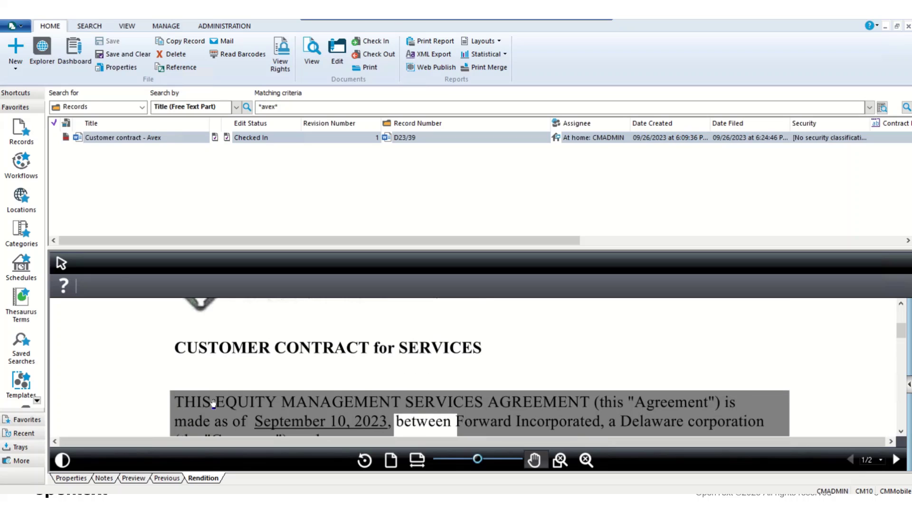
# Step: Preview the original Avex contract document and read through its unredacted text
pyautogui.click(134, 478)
pyautogui.click(356, 337)
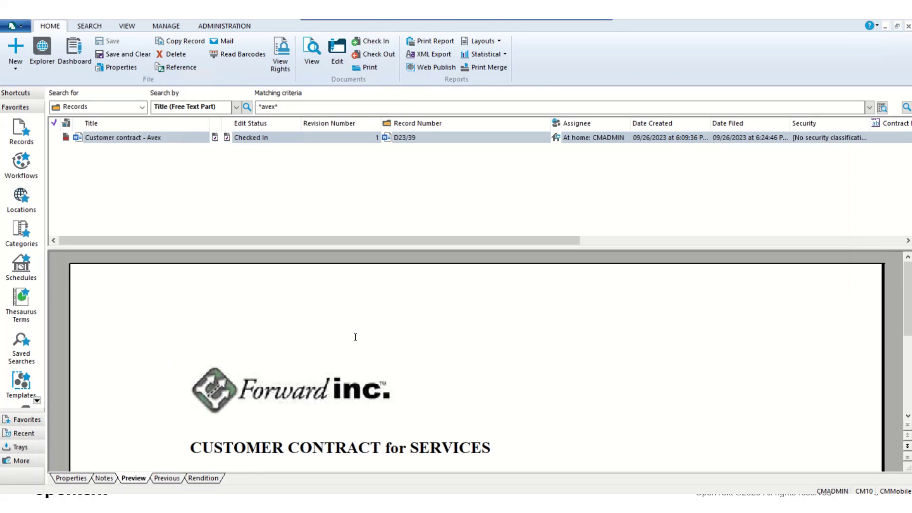
pyautogui.scroll(-10, 355, 337)
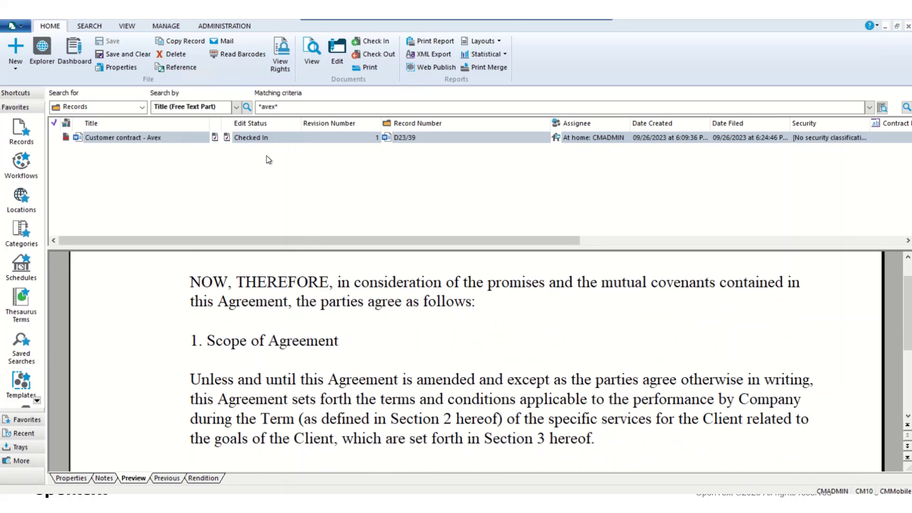
# Step: Navigate from the original Avex contract record to all of its redactions
pyautogui.click(262, 141)
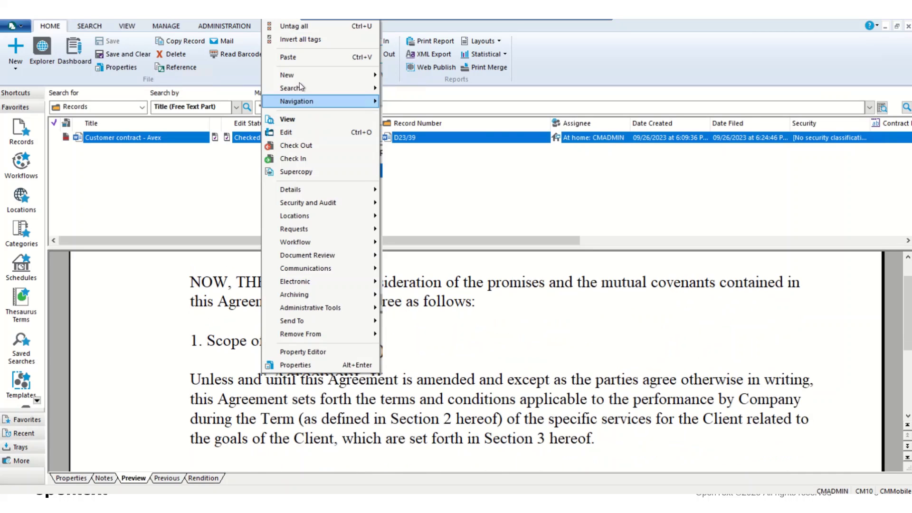
pyautogui.moveTo(364, 75)
pyautogui.moveTo(373, 108)
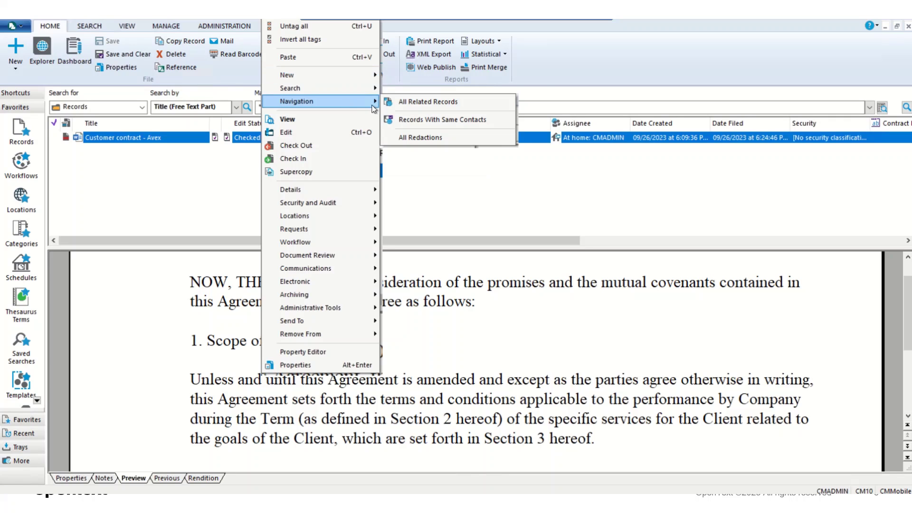
pyautogui.click(412, 137)
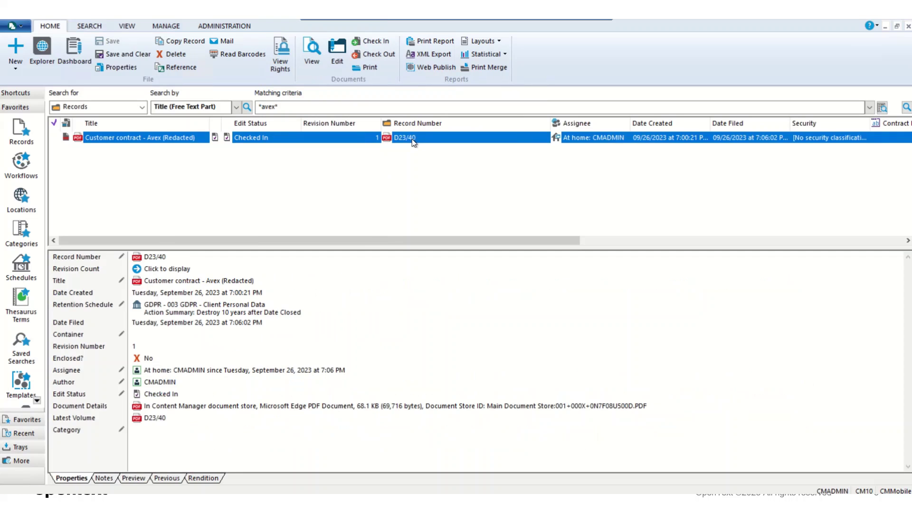
# Step: Check the redacted contract record's rendition, and preview its redacted client details table
pyautogui.click(103, 135)
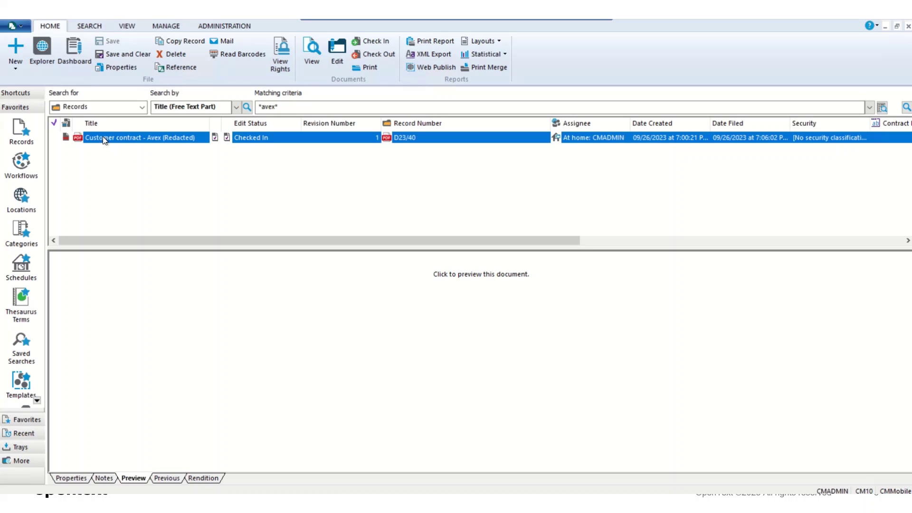
pyautogui.click(206, 478)
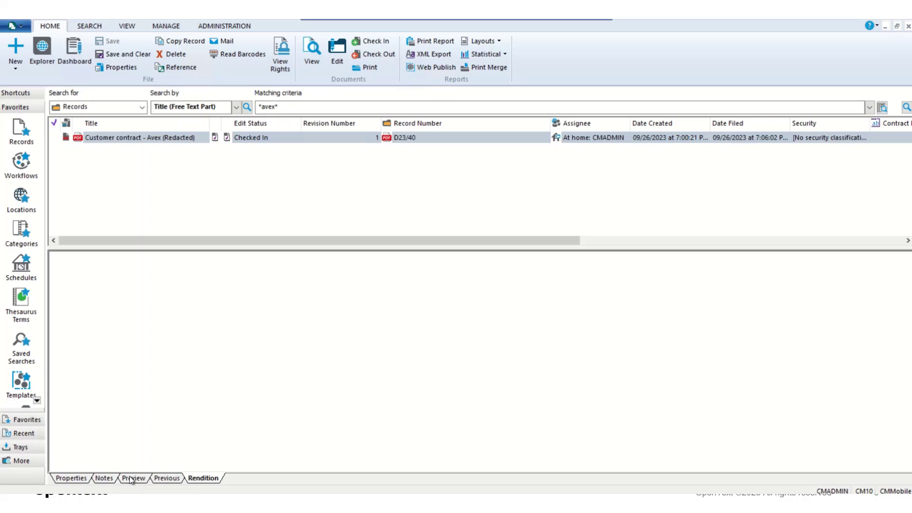
pyautogui.click(356, 319)
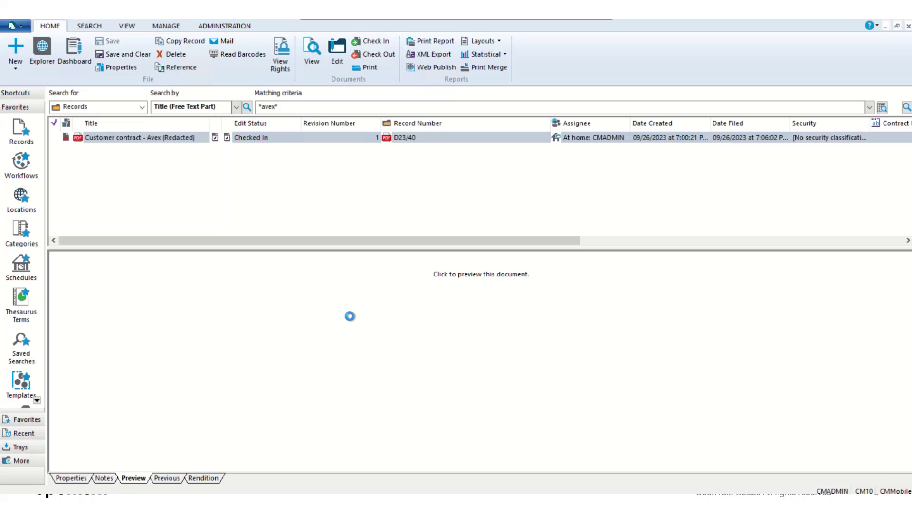
pyautogui.scroll(-6, 350, 314)
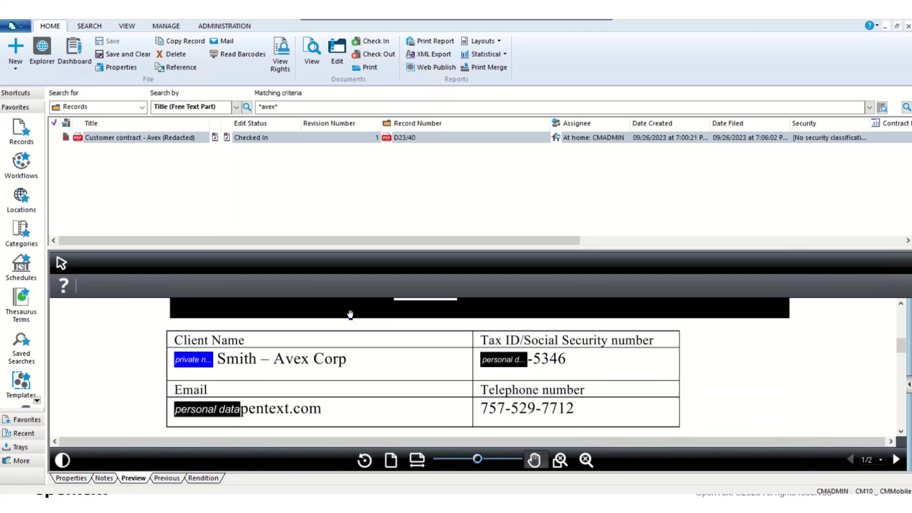
pyautogui.scroll(-1, 350, 315)
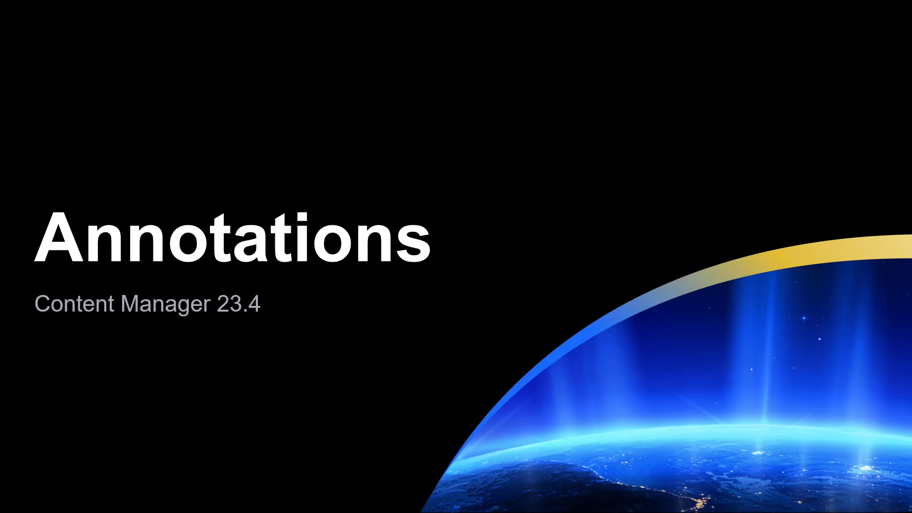